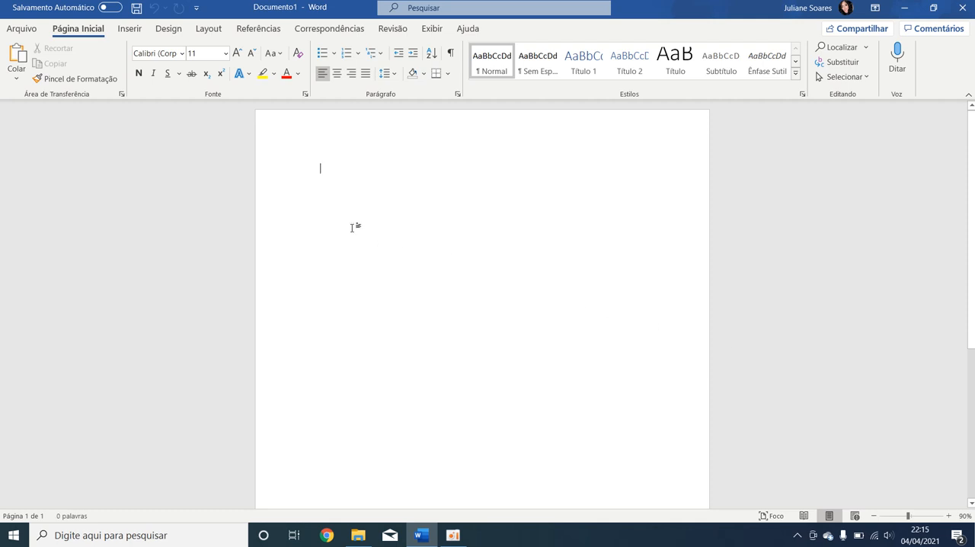
Insert the image file "download" from the Downloads folder into the document.
left_click(130, 32)
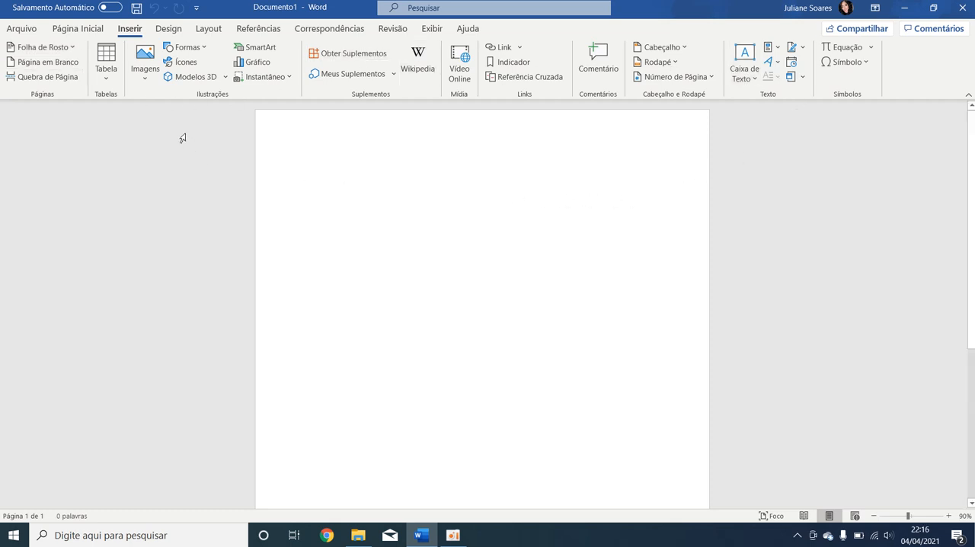
left_click(148, 81)
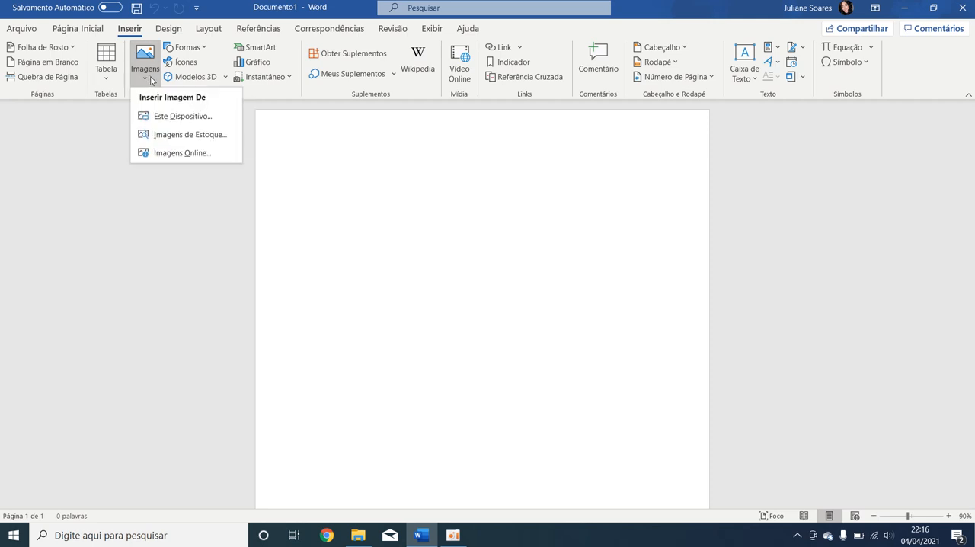
left_click(171, 115)
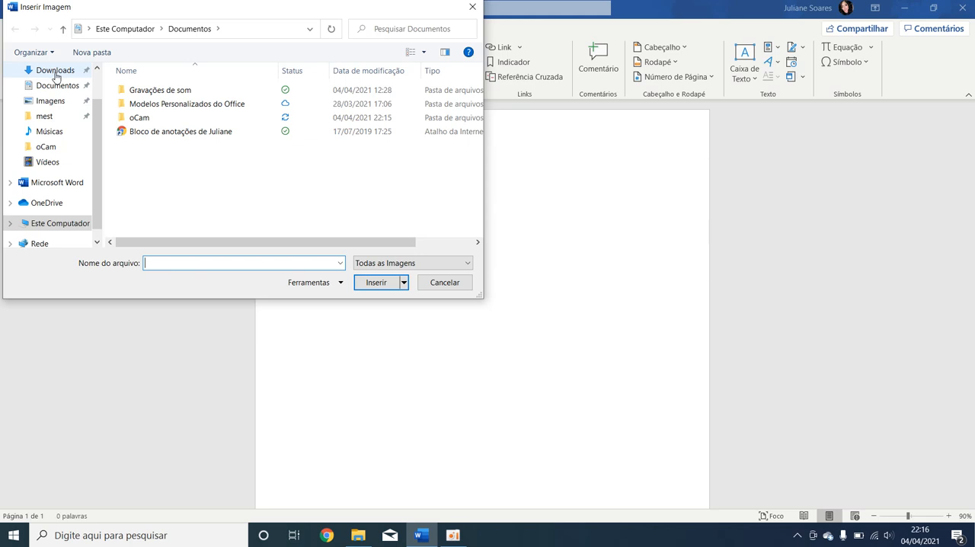
scroll(55, 76, "up", 1)
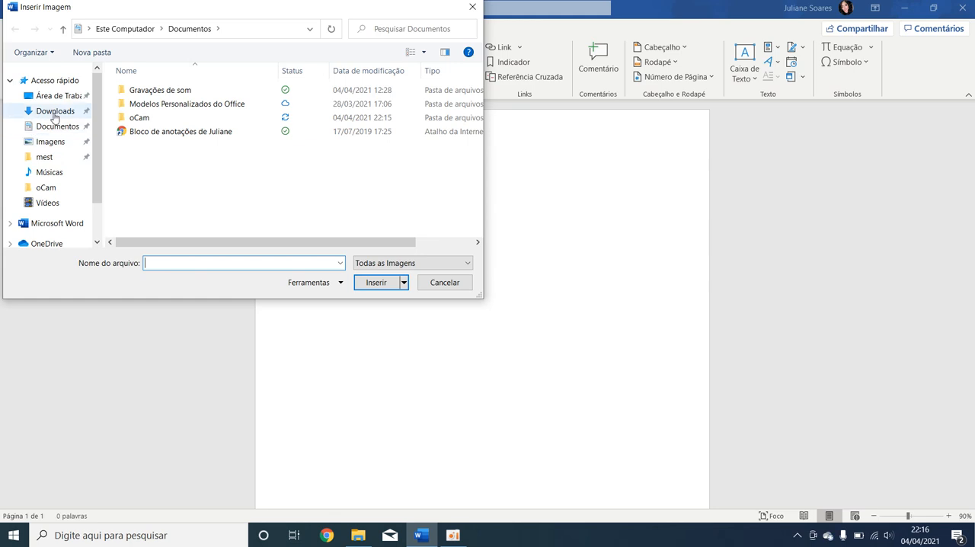
left_click(54, 116)
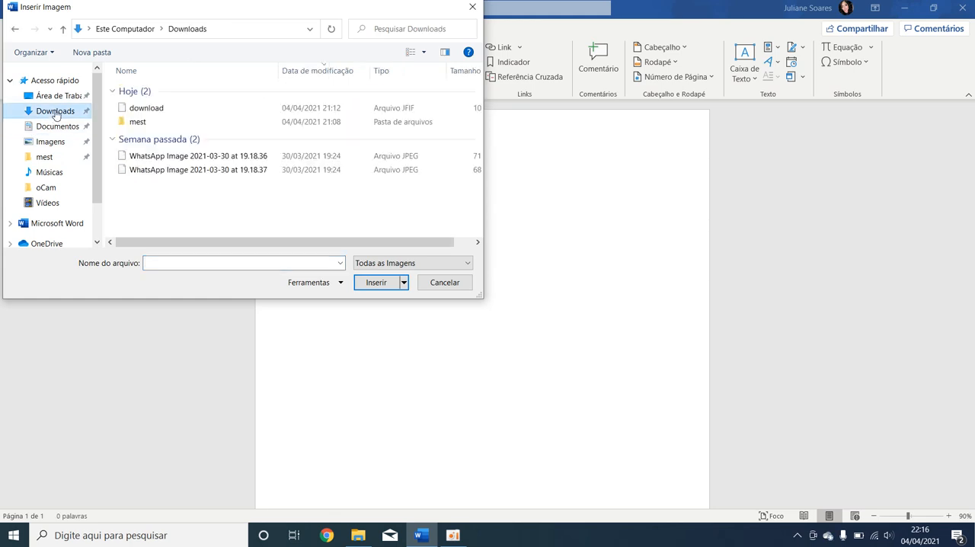
left_click(172, 111)
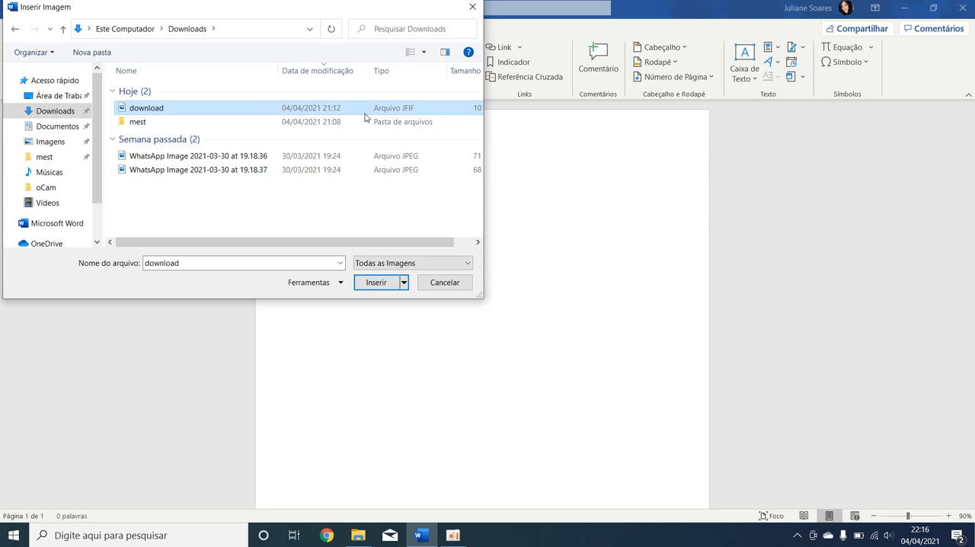
left_click(375, 284)
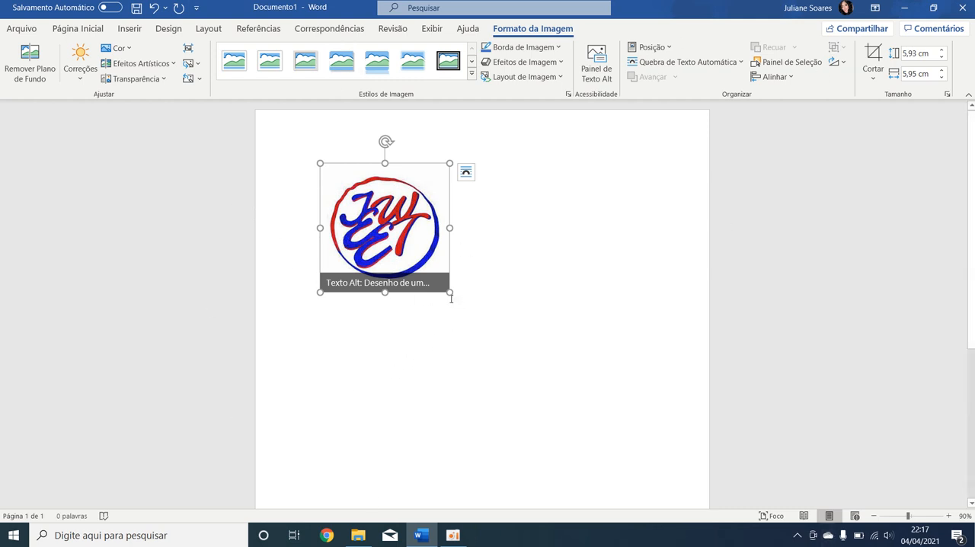
Resize the image proportionally to about 15.4 cm using its corner handle.
left_click_drag(448, 291, 613, 405)
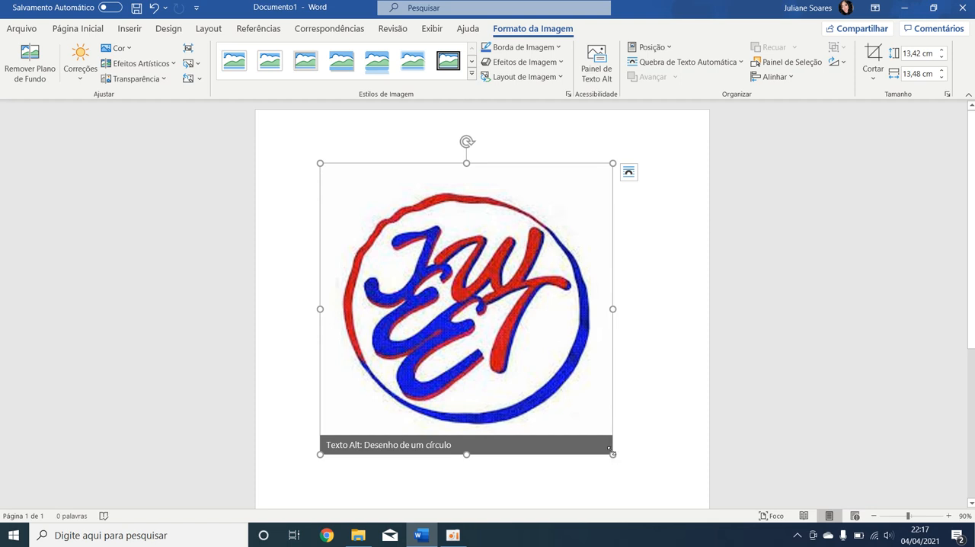
left_click_drag(615, 456, 491, 333)
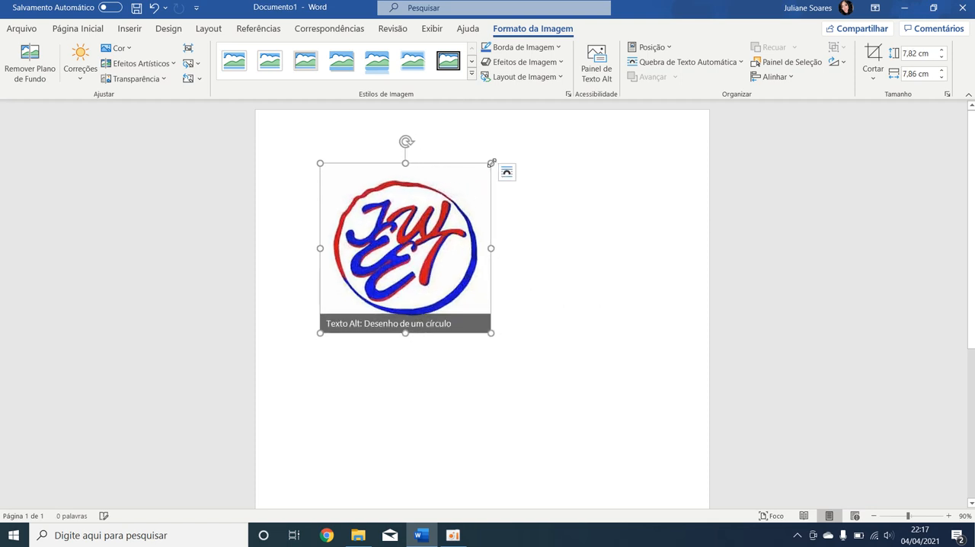
left_click_drag(490, 164, 580, 163)
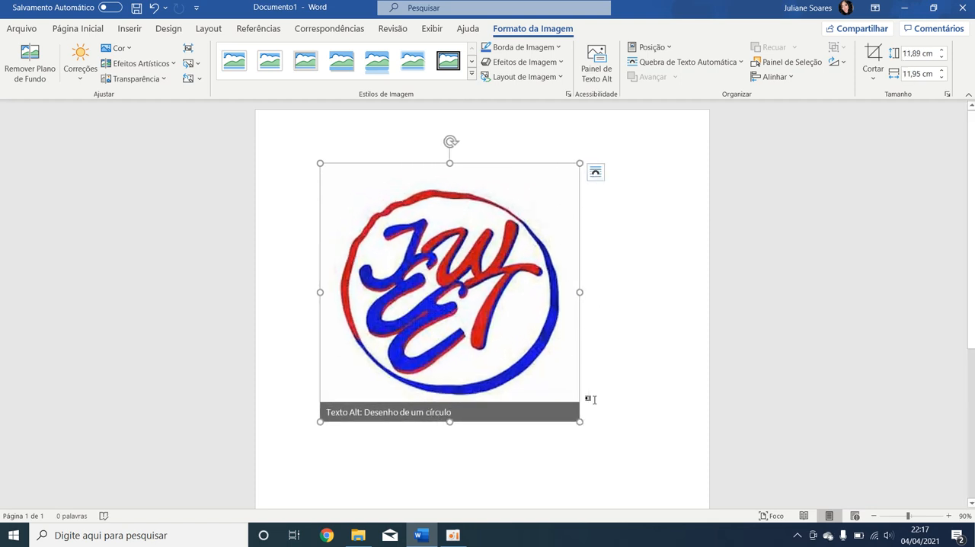
mouse_move(579, 293)
left_mouse_down()
mouse_move(644, 287)
mouse_move(564, 292)
left_mouse_up()
left_click_drag(563, 421, 636, 498)
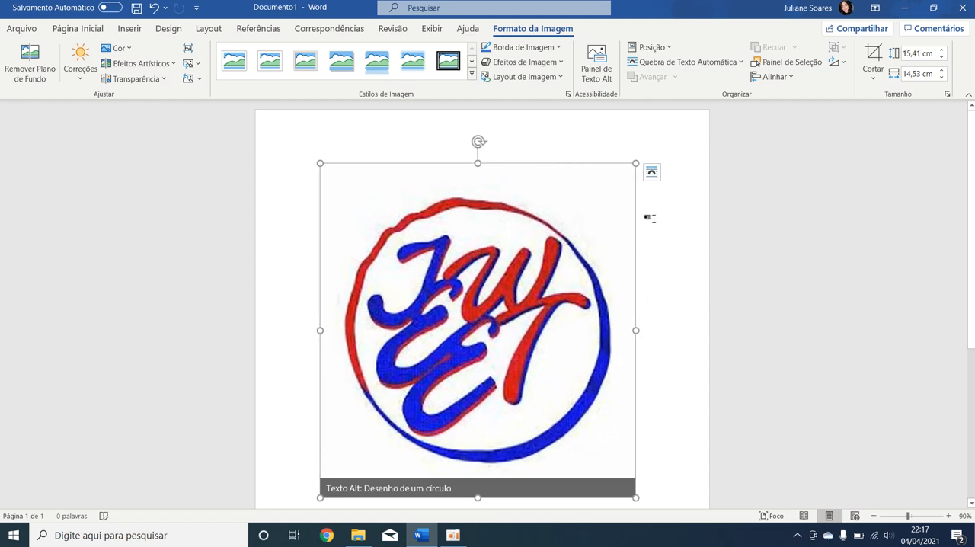
scroll(503, 266, "down", 1)
scroll(524, 272, "up", 1)
left_click(652, 172)
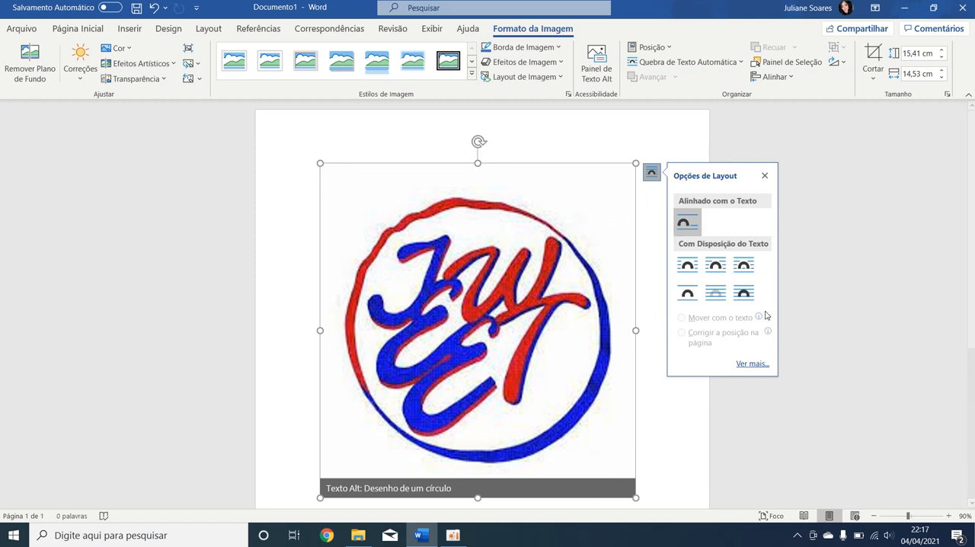
left_click(743, 294)
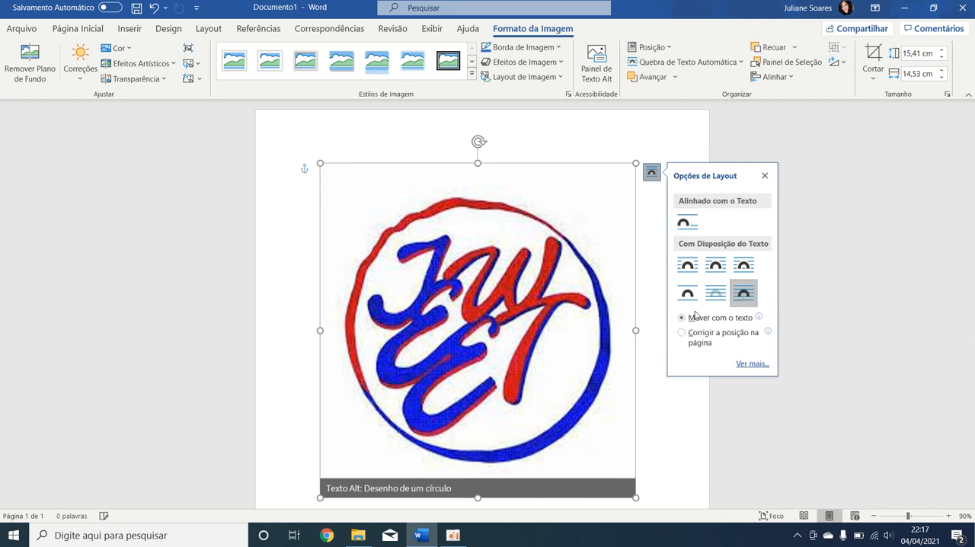
left_click_drag(513, 296, 547, 302)
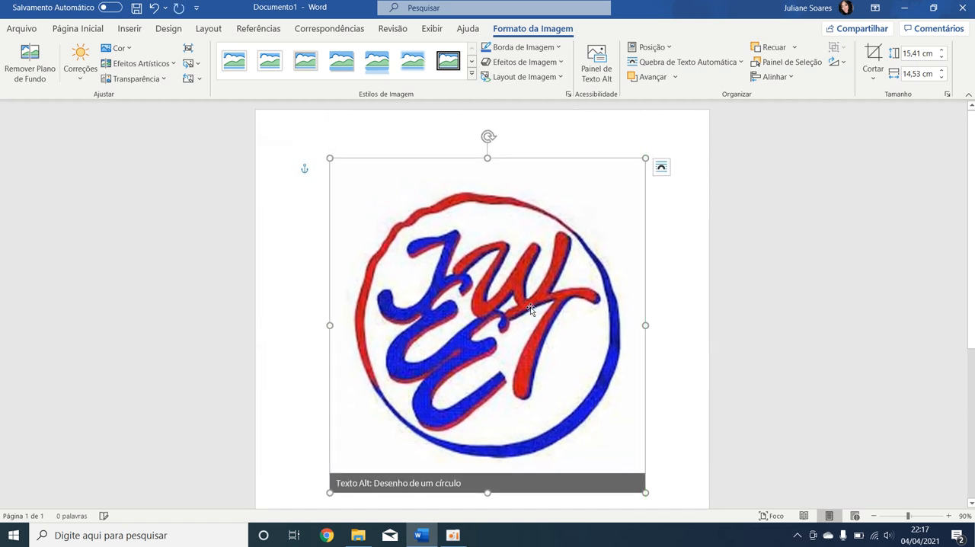
left_click(660, 167)
left_click(691, 217)
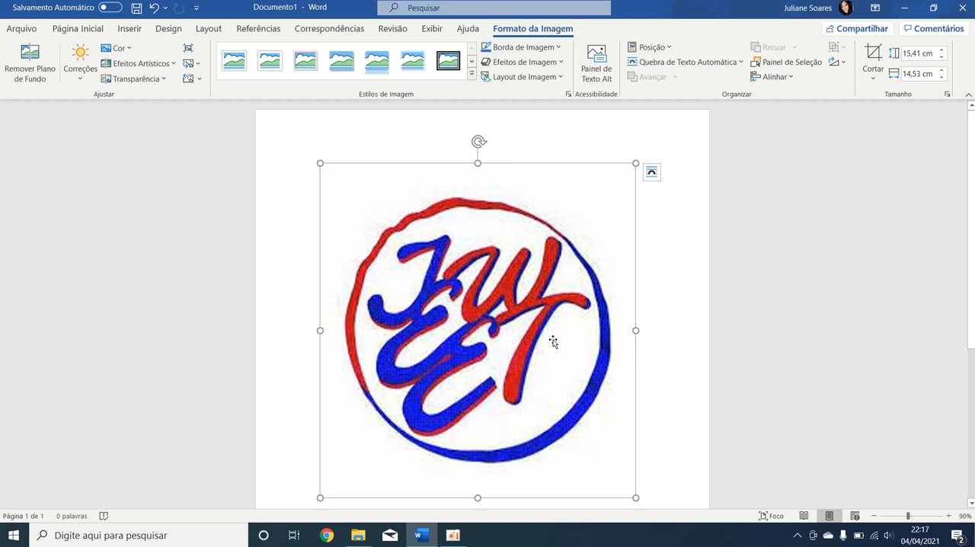
Set the image's text wrapping to In Front of Text and shrink it to about 4 cm.
left_click(652, 172)
left_click(743, 293)
left_click_drag(559, 227, 467, 186)
left_click_drag(591, 209, 566, 244)
left_click_drag(364, 455, 468, 349)
left_click_drag(552, 258, 428, 278)
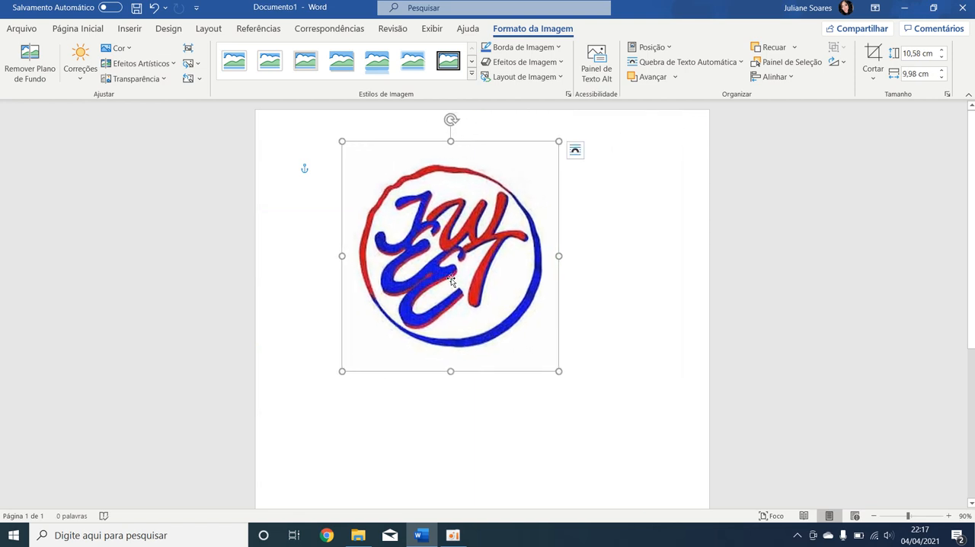
left_click_drag(342, 370, 409, 301)
left_click_drag(509, 244, 442, 292)
left_click_drag(342, 350, 405, 282)
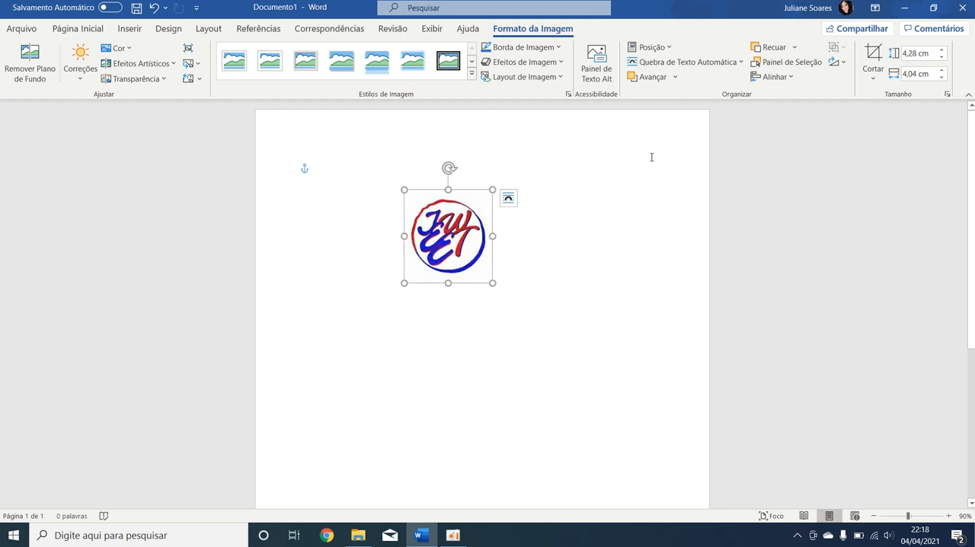
left_click_drag(405, 282, 410, 276)
Move the image to the top-right corner of the page.
left_click(508, 198)
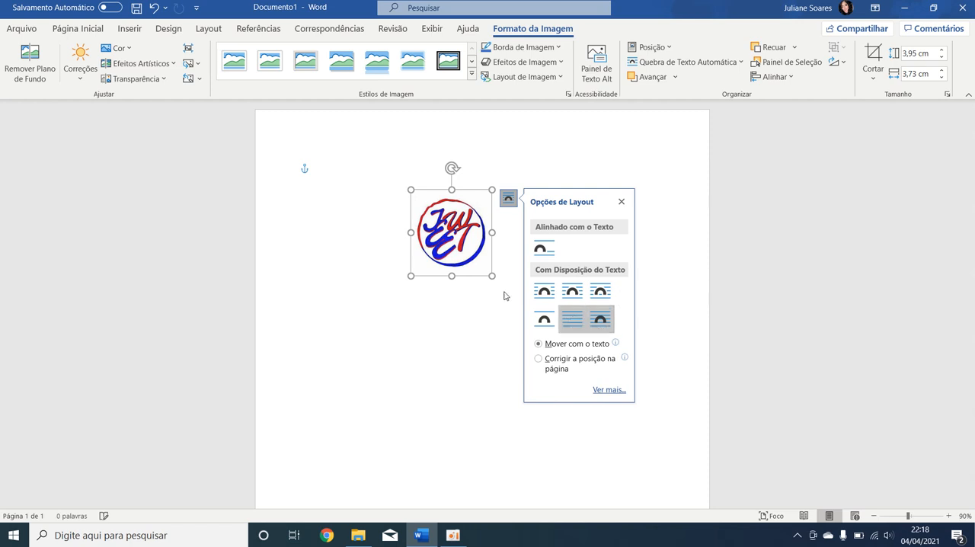
left_click(459, 309)
left_click(457, 236)
left_click_drag(459, 235, 655, 186)
left_click(622, 285)
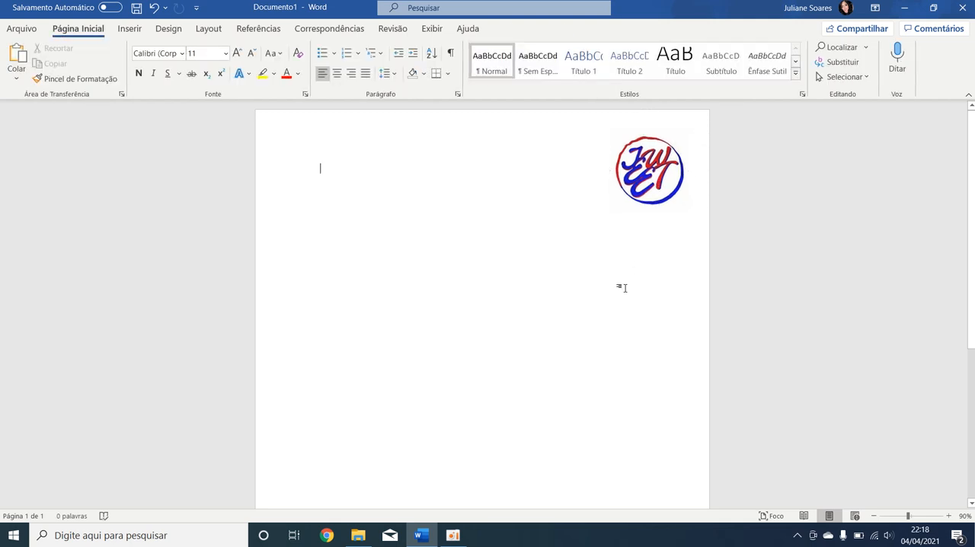
Move the image back toward the page centre and resize it to about 6 cm.
left_click(655, 179)
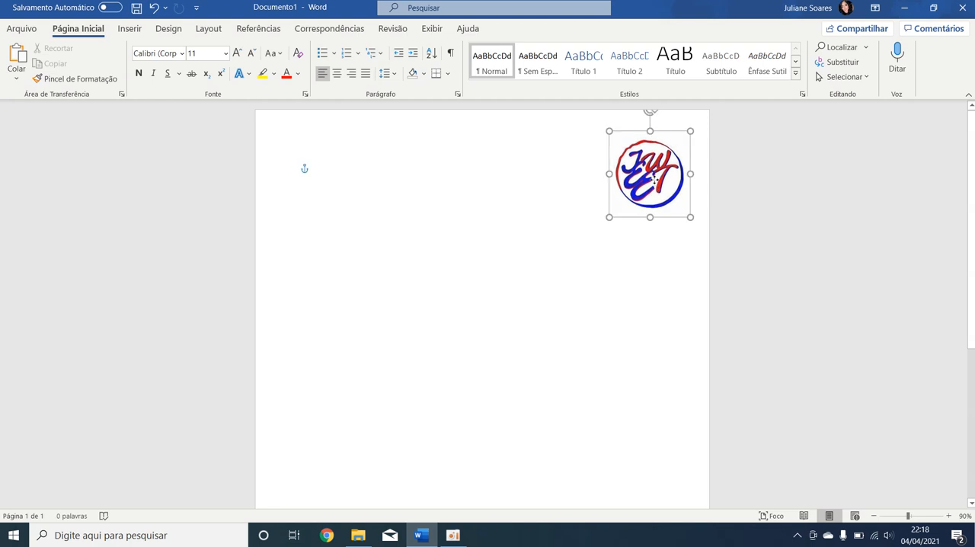
left_click_drag(655, 179, 432, 244)
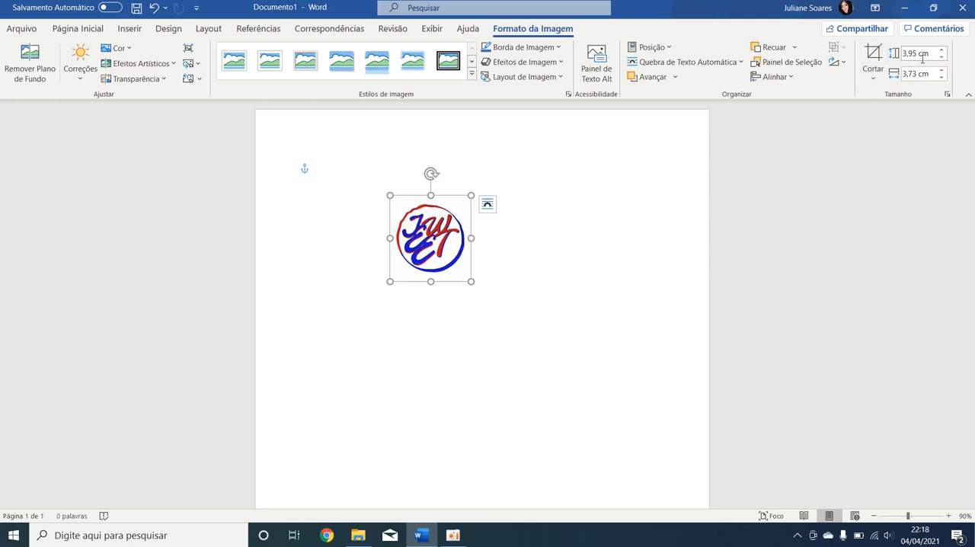
left_click_drag(470, 282, 580, 396)
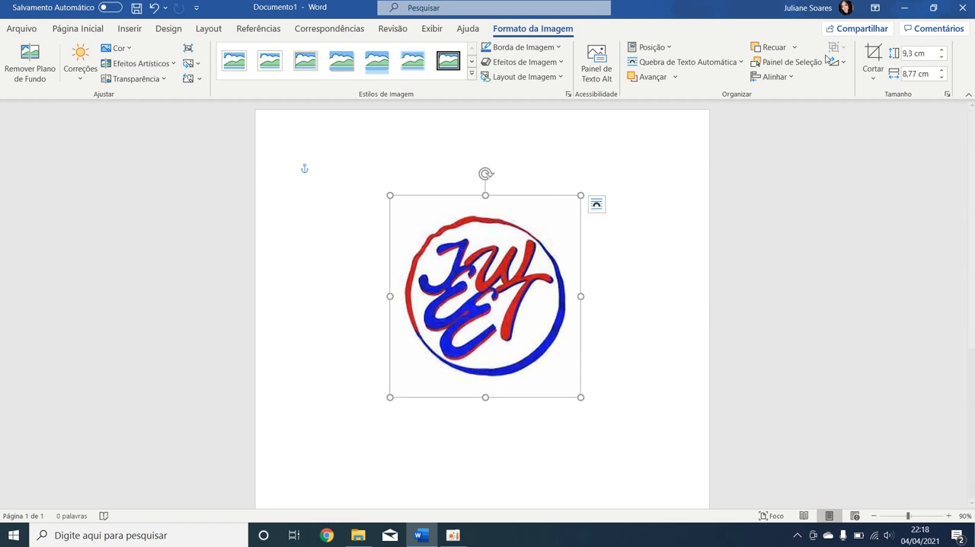
left_click_drag(580, 396, 513, 326)
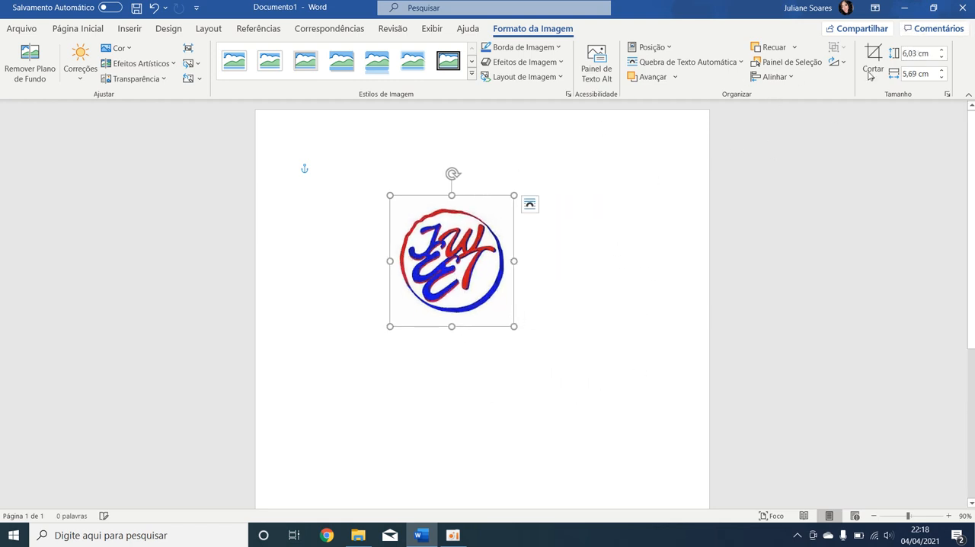
Set the image's height to 10 cm.
left_click(910, 54)
left_click(903, 53)
key("Delete")
key("Delete")
key("Delete")
key("Delete")
key("Delete")
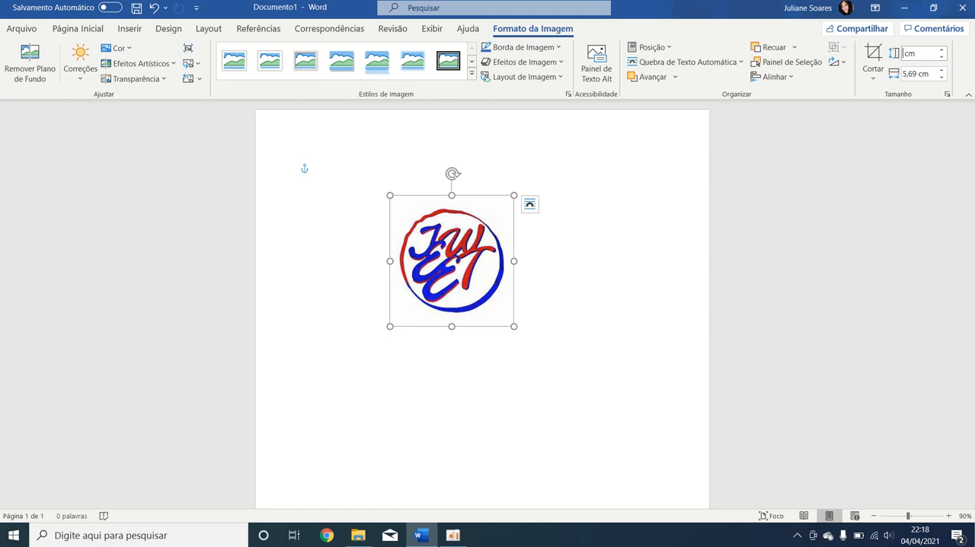
type("10")
key("Return")
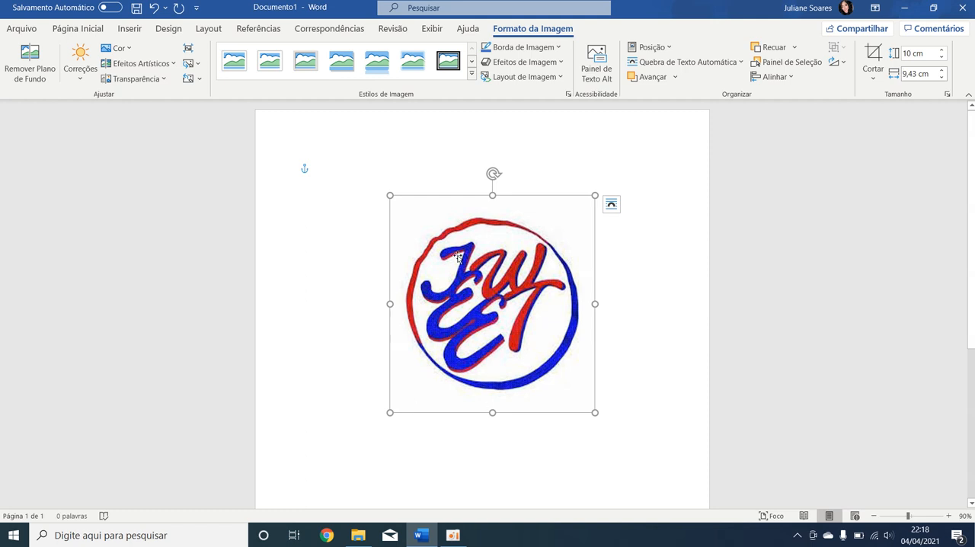
Select the image and delete it from the document.
left_click(130, 29)
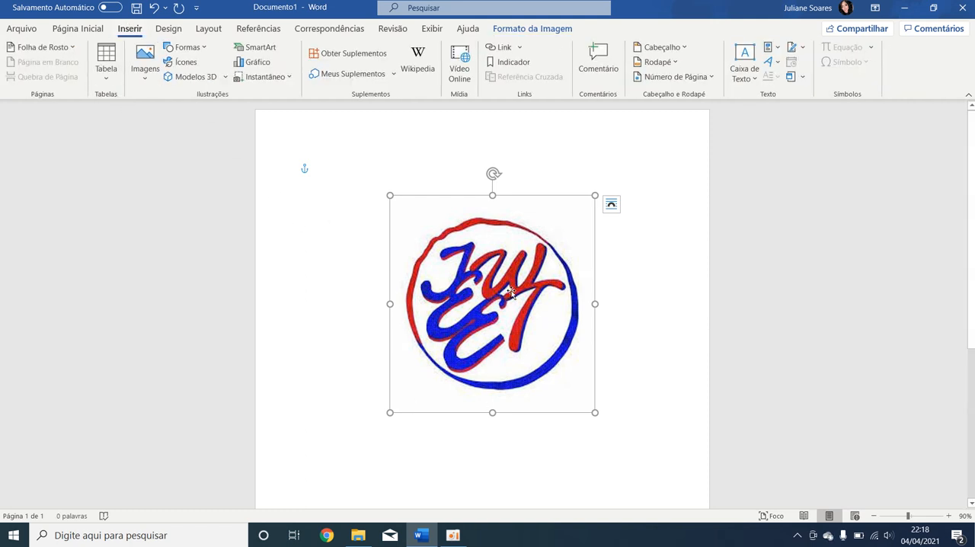
left_click(551, 449)
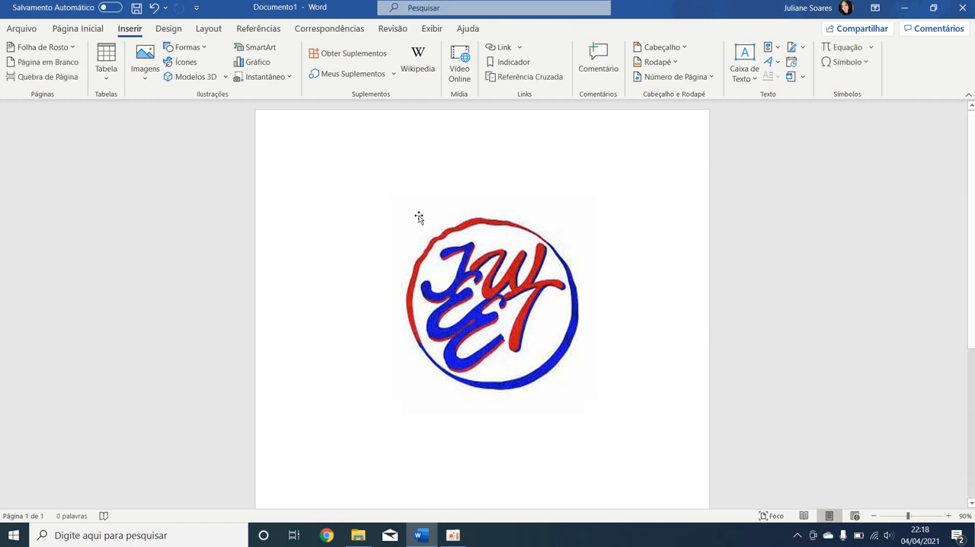
left_click(508, 317)
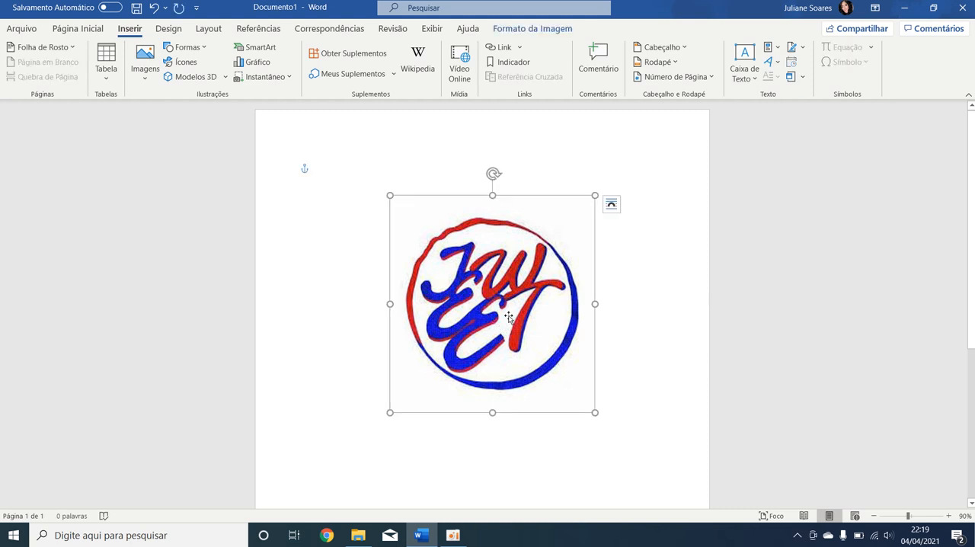
key("Delete")
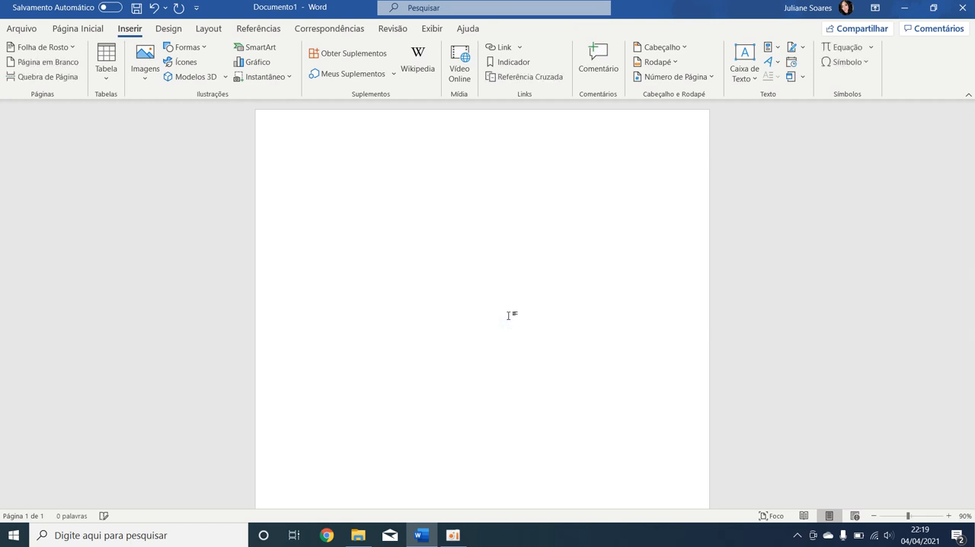
Insert a table with 3 columns and 2 rows.
left_click(106, 77)
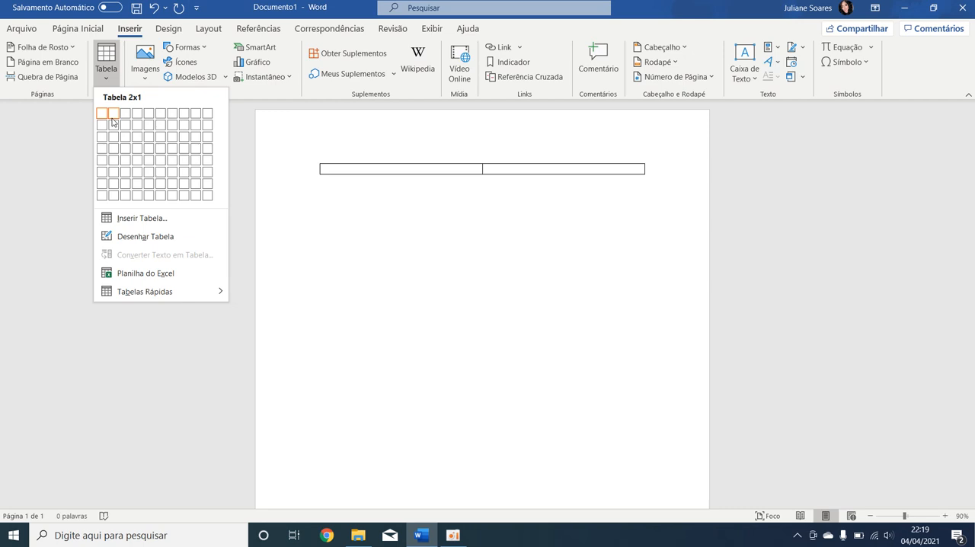
left_click(107, 79)
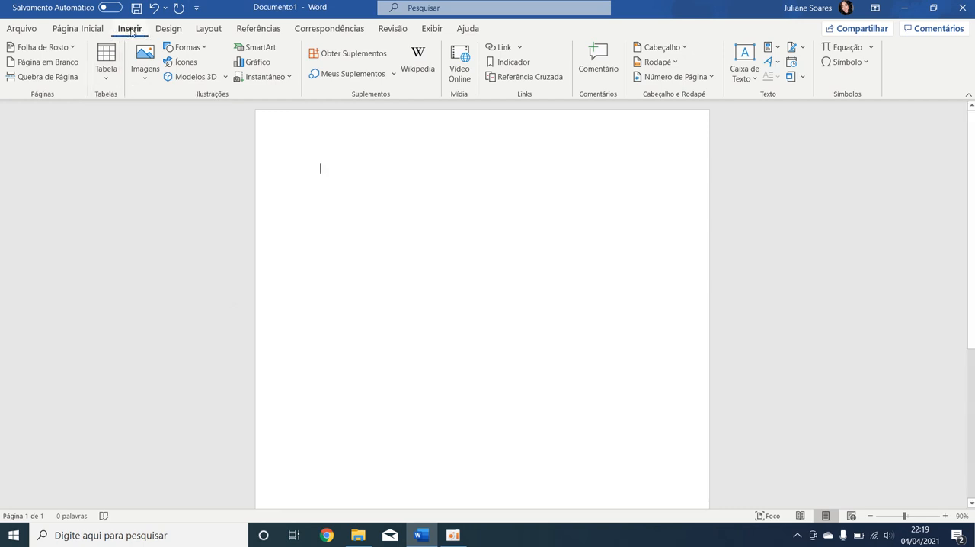
left_click(108, 80)
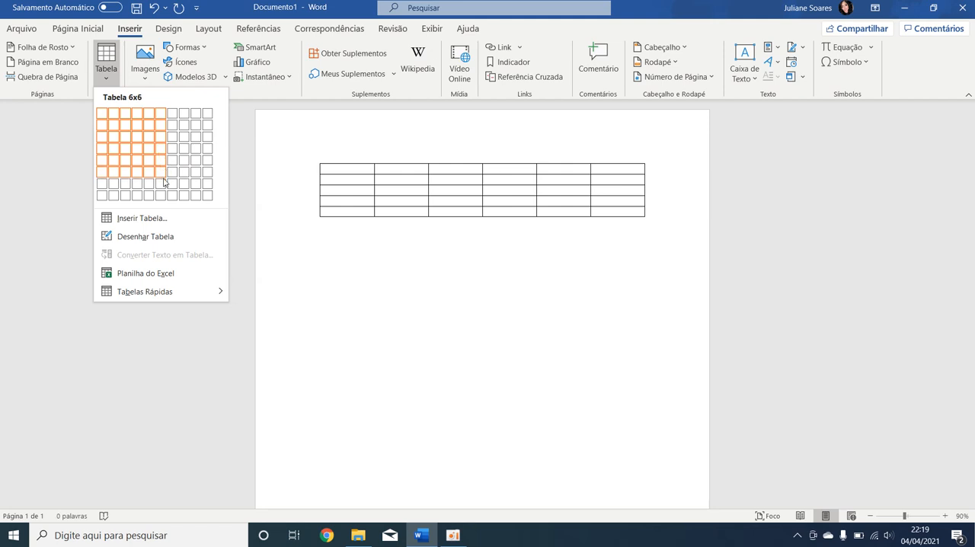
left_click(124, 125)
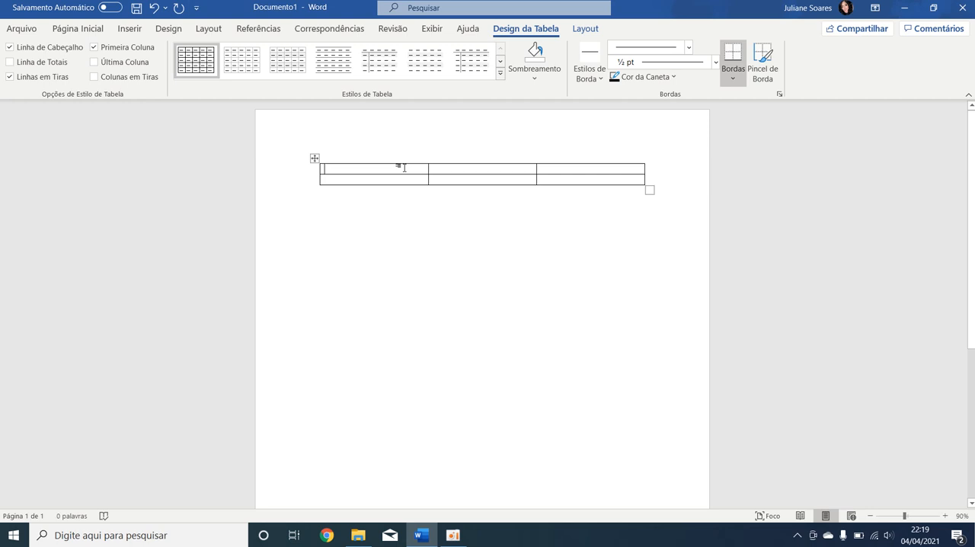
Type "Teste" in the table's first cell and open the Borders options without choosing one.
type("Teste")
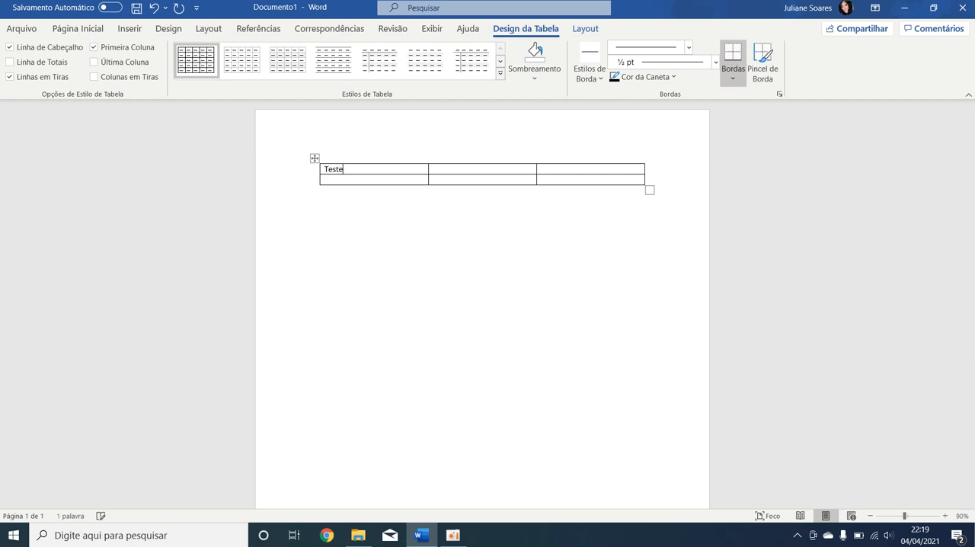
left_click(733, 79)
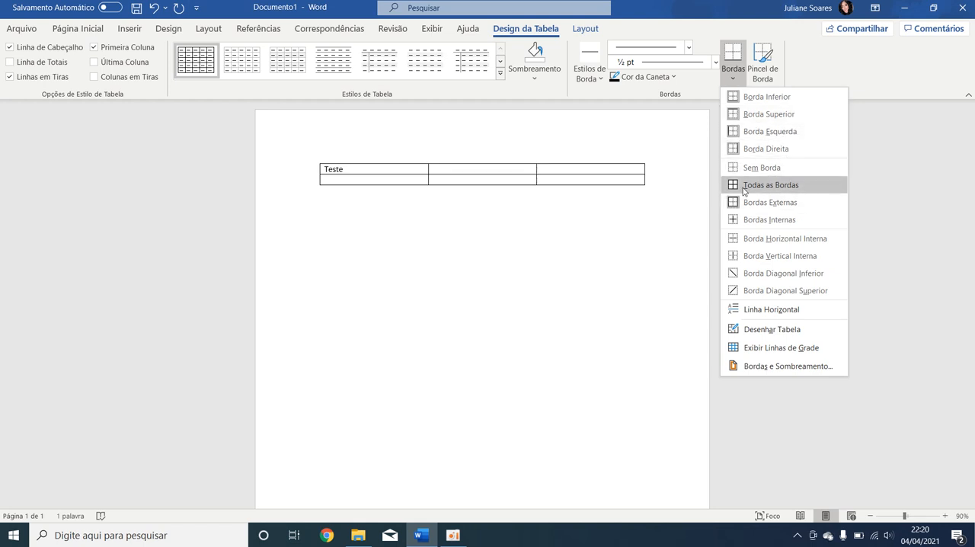
left_click(602, 233)
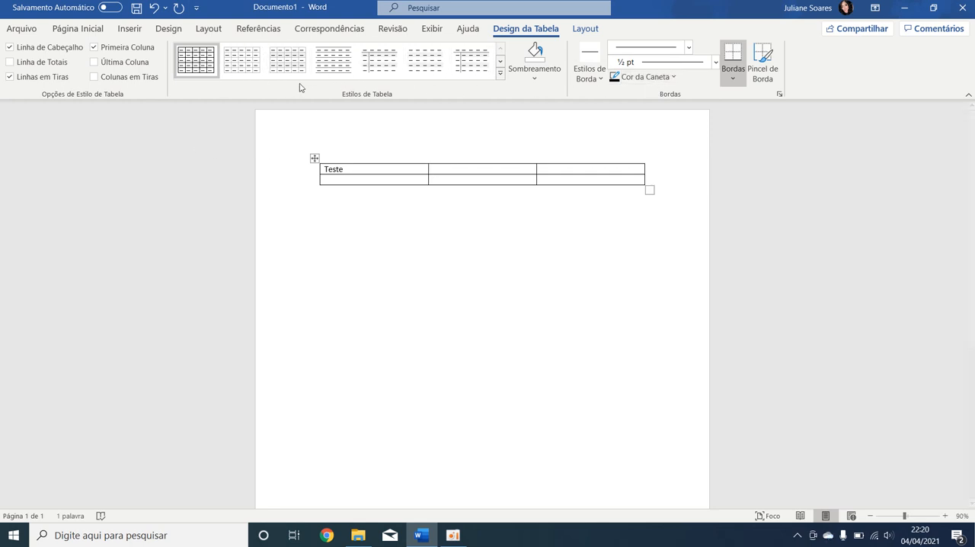
Apply a light simple table style from the table styles gallery.
left_click(379, 60)
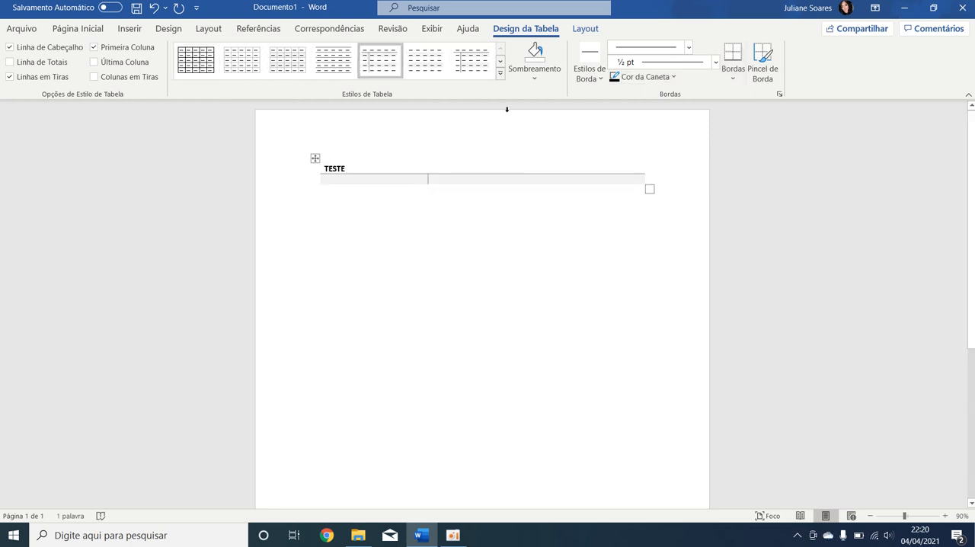
left_click(500, 73)
left_click(516, 96)
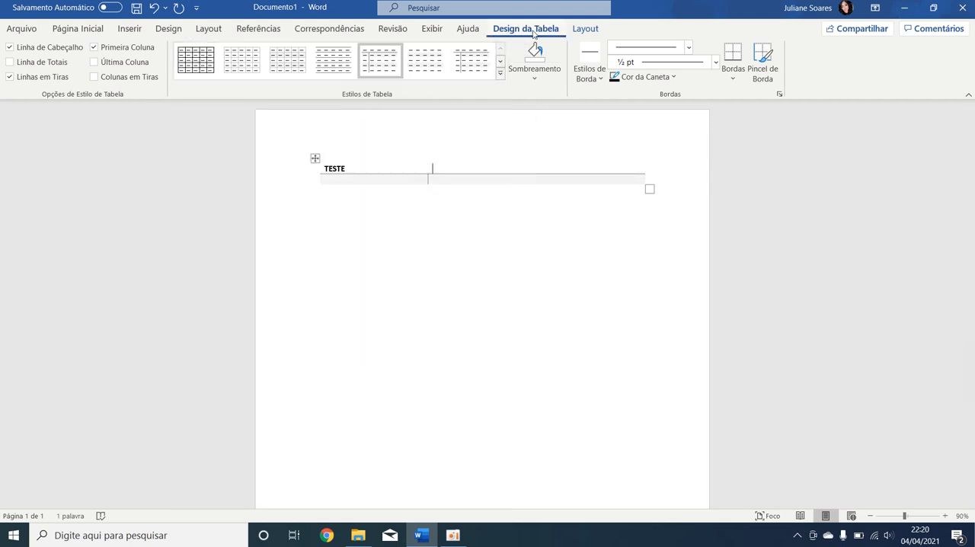
Try a green grid table style, then restore the plain grid table style.
left_click(501, 79)
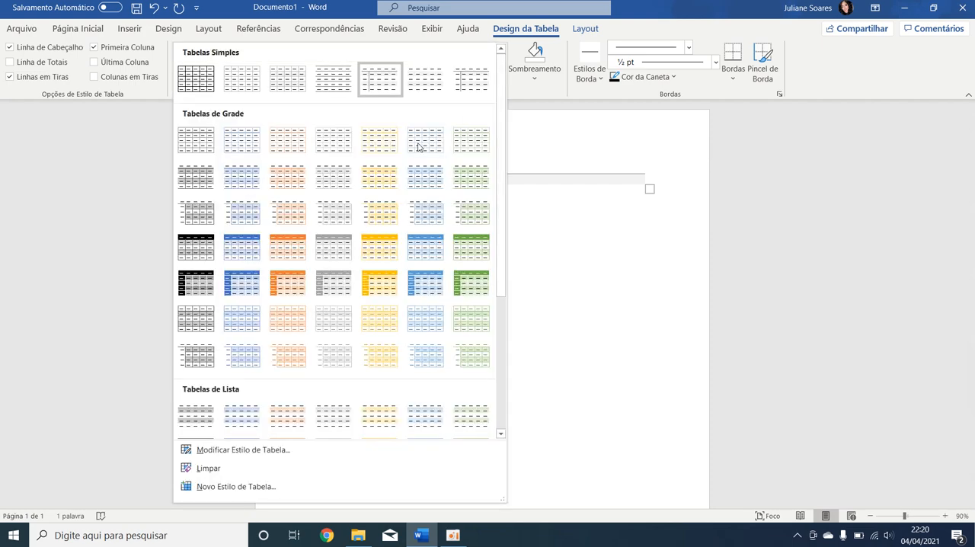
left_click(468, 277)
left_click(501, 73)
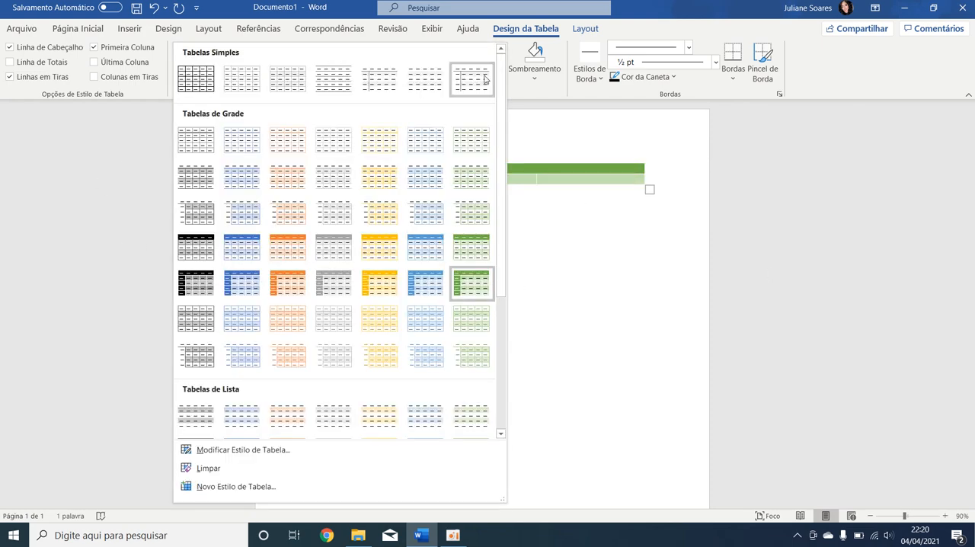
left_click(197, 80)
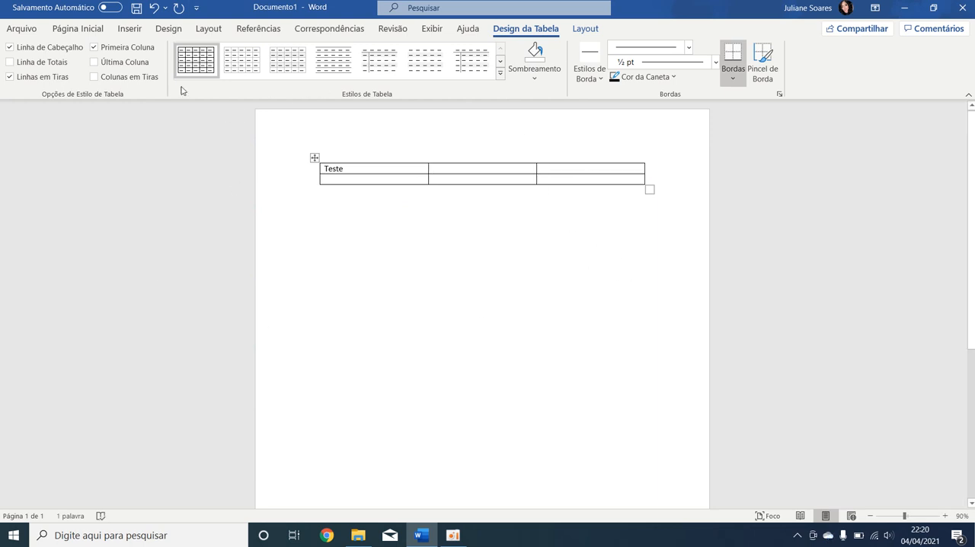
Select the whole table and delete it from the document.
left_click(129, 29)
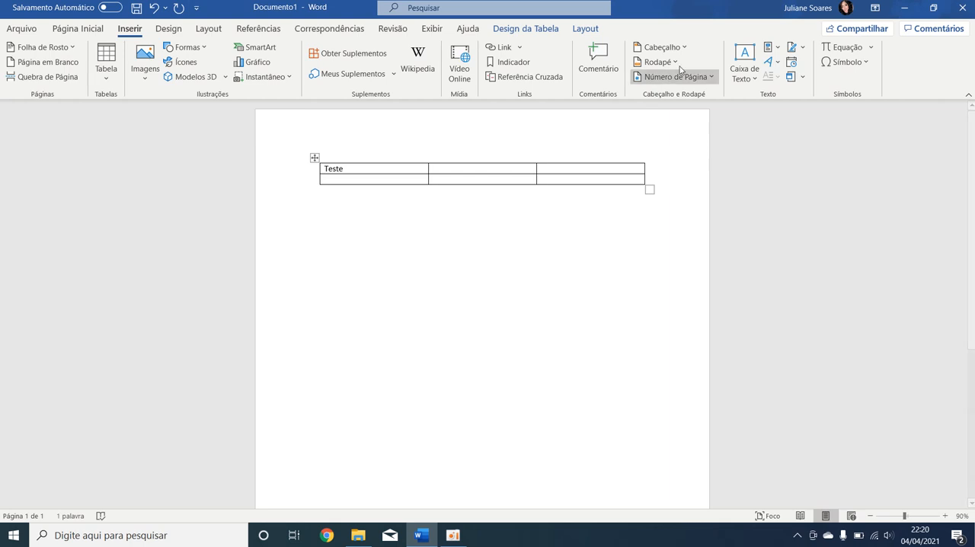
left_click(617, 187)
left_click(646, 178)
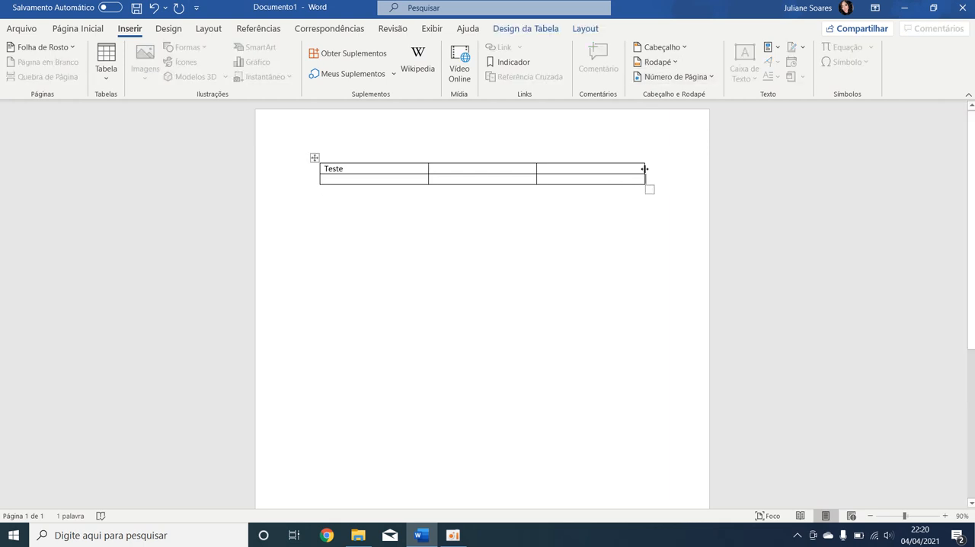
left_click_drag(655, 173, 288, 168)
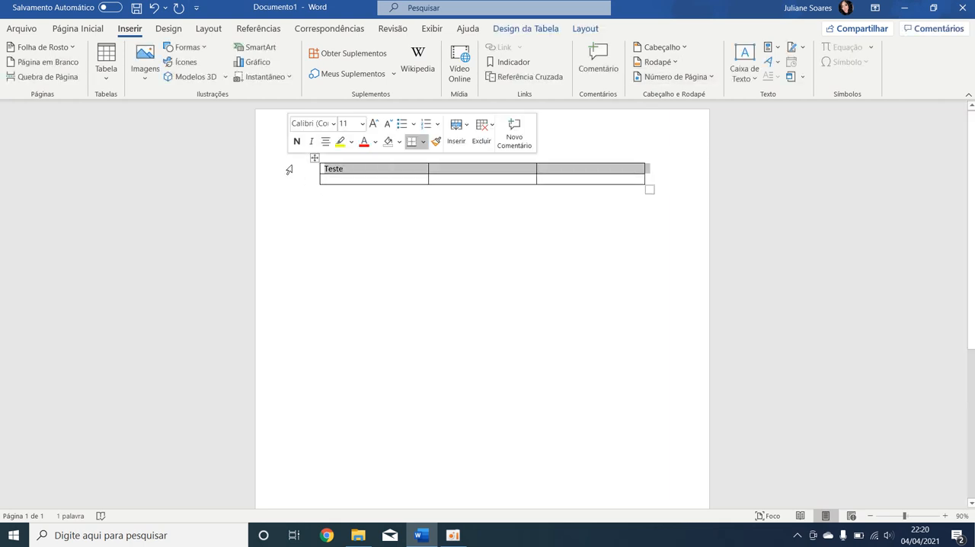
key("BackSpace")
left_click(315, 158)
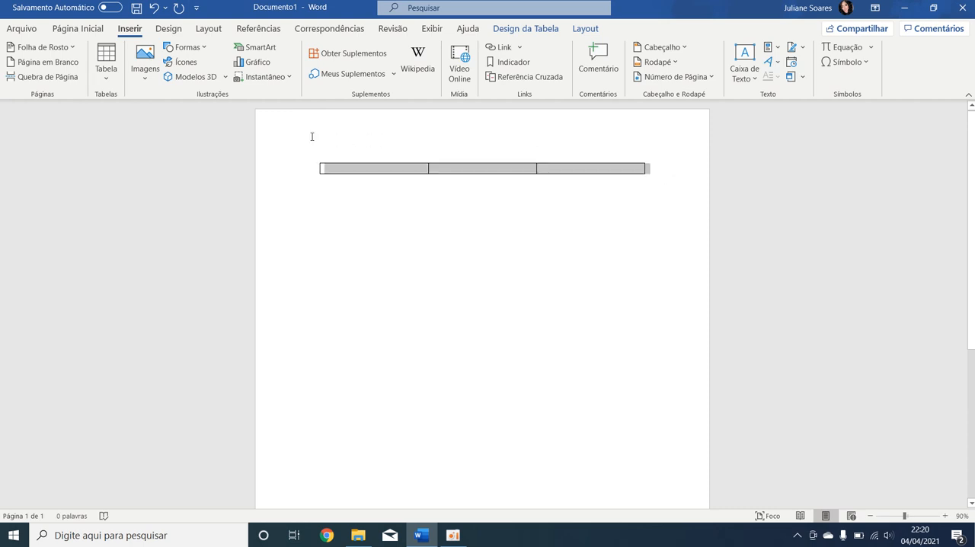
key("BackSpace")
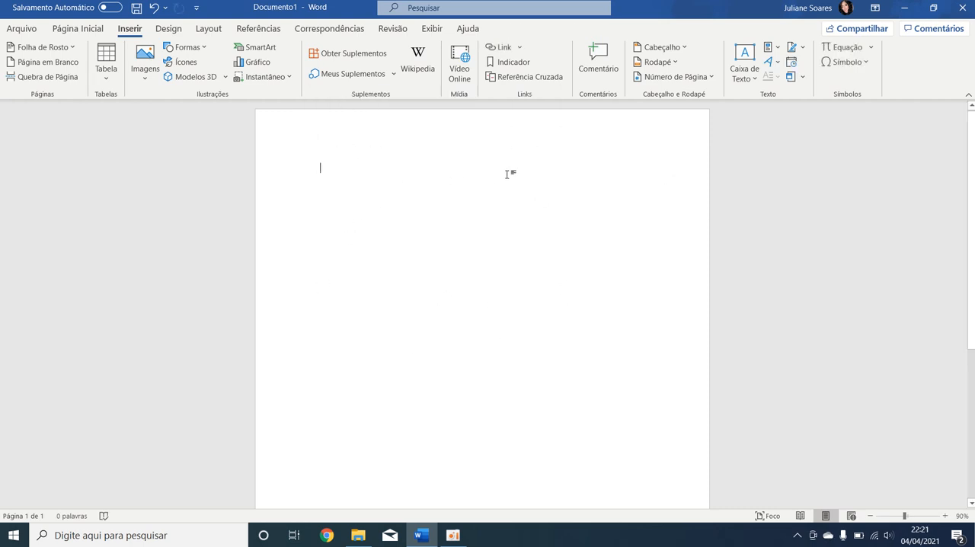
Insert a blank header reading "Teste - aula" and return to the document body.
left_click(684, 55)
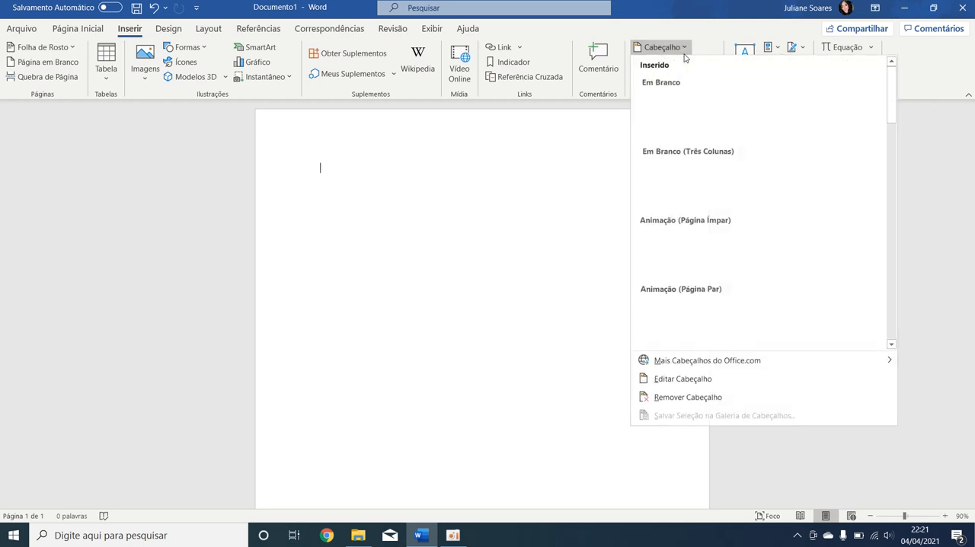
left_click(596, 151)
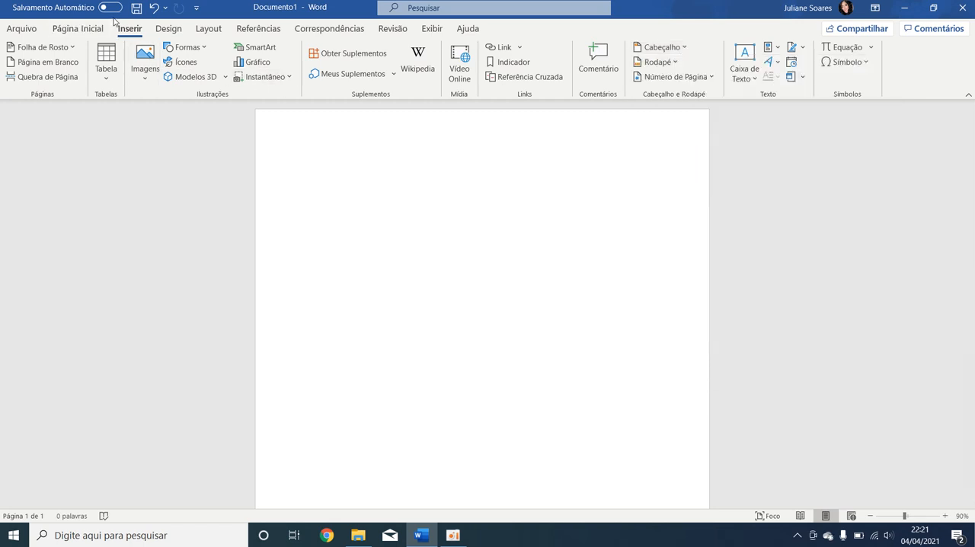
left_click(674, 52)
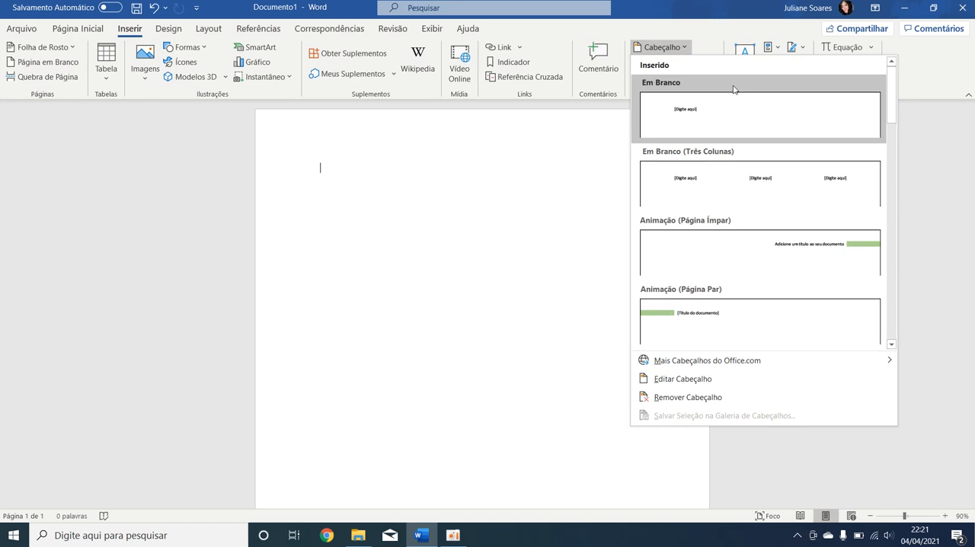
left_click(720, 125)
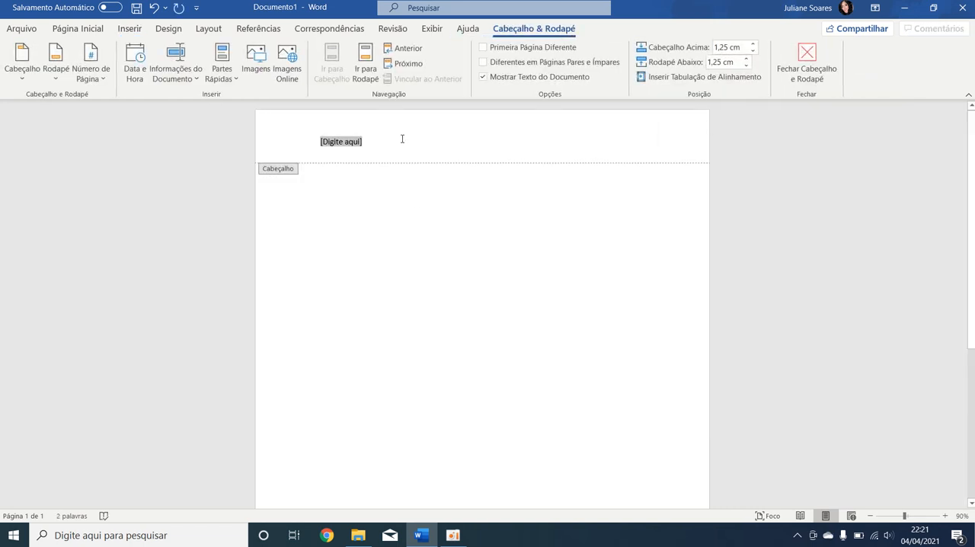
type("Teste - aula")
scroll(487, 167, "down", 3)
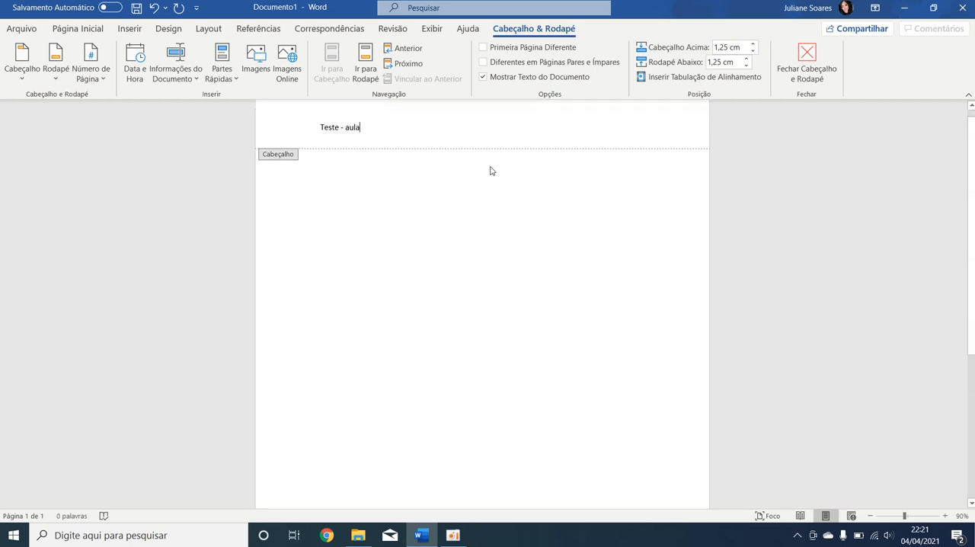
scroll(469, 190, "up", 3)
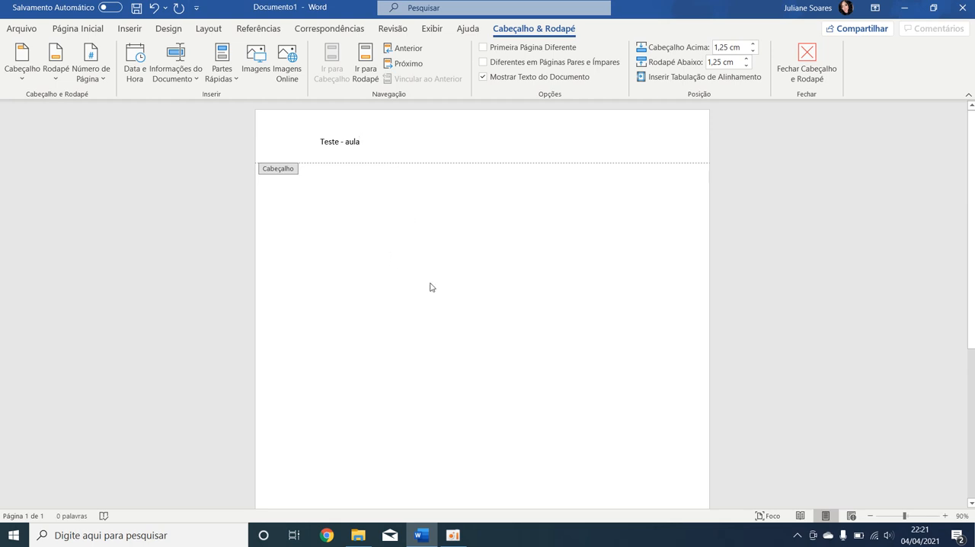
double_click(429, 221)
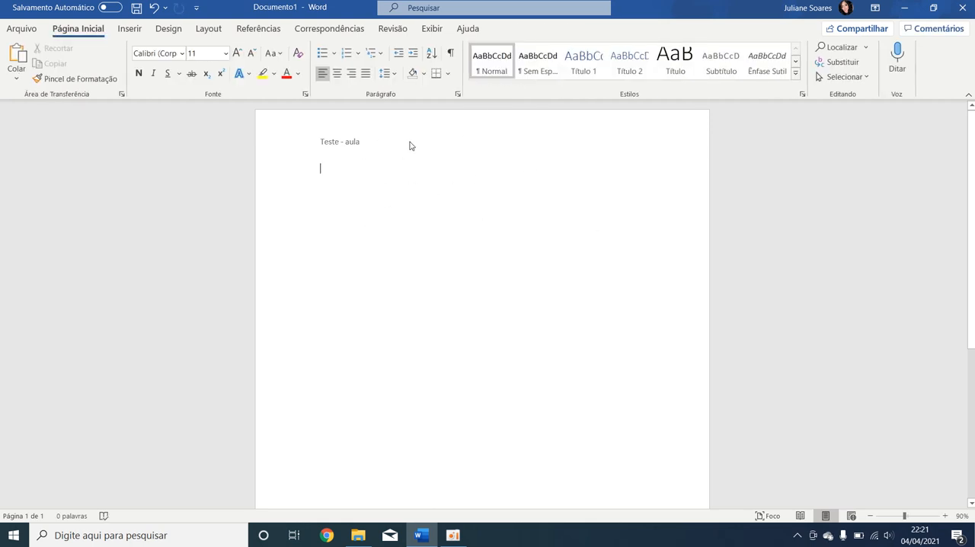
Add empty paragraphs until the document extends onto a second page.
scroll(390, 241, "down", 2)
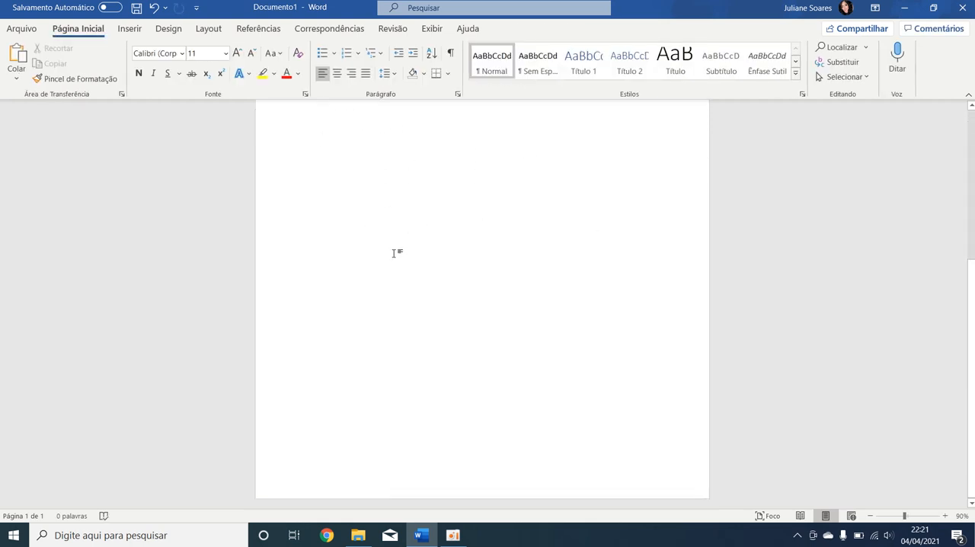
scroll(482, 303, "up", 2)
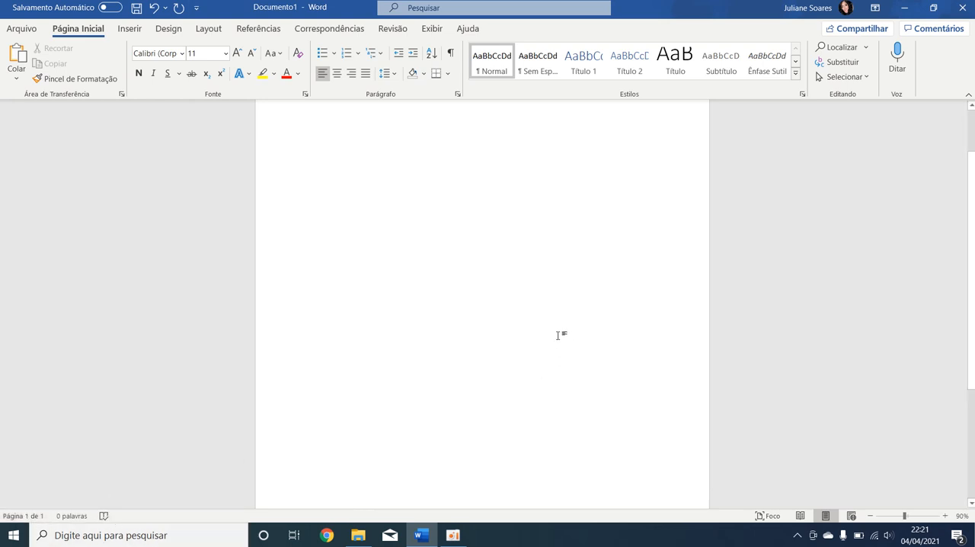
key("Return")
key("Return")
key("Return")
key("Return")
key("Return")
key("Return")
key("Return")
key("Return")
key("Return")
key("Return")
key("Return")
key("Return")
key("Return")
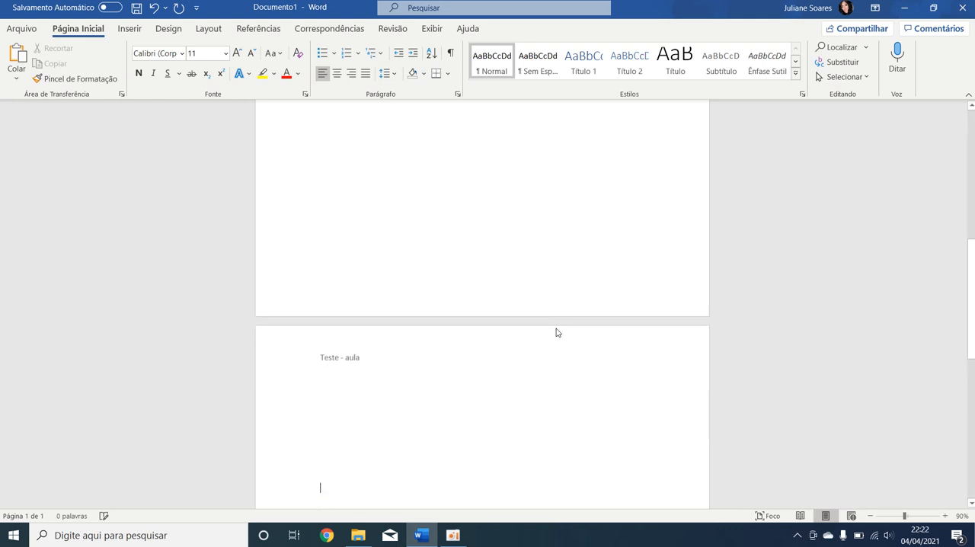
scroll(465, 451, "up", 2)
scroll(467, 452, "down", 6)
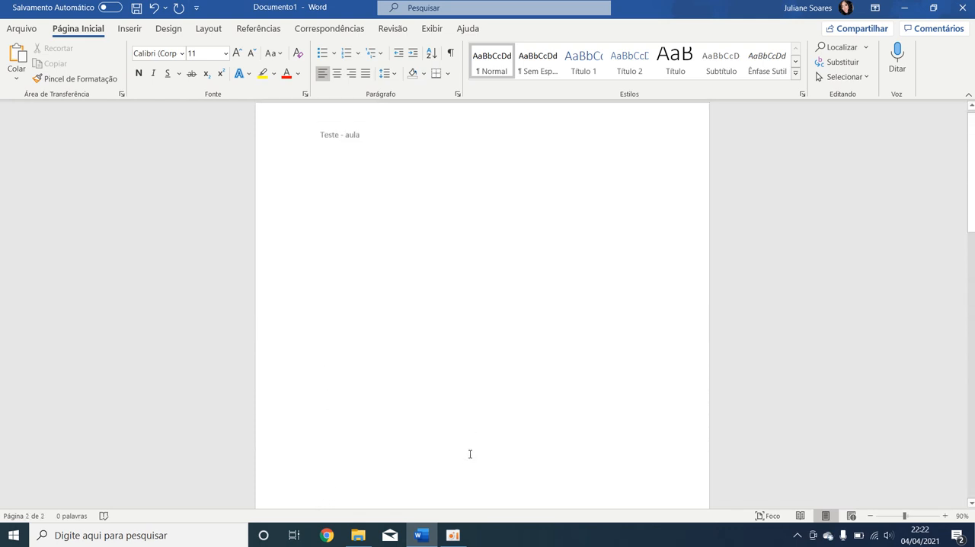
scroll(351, 252, "up", 4)
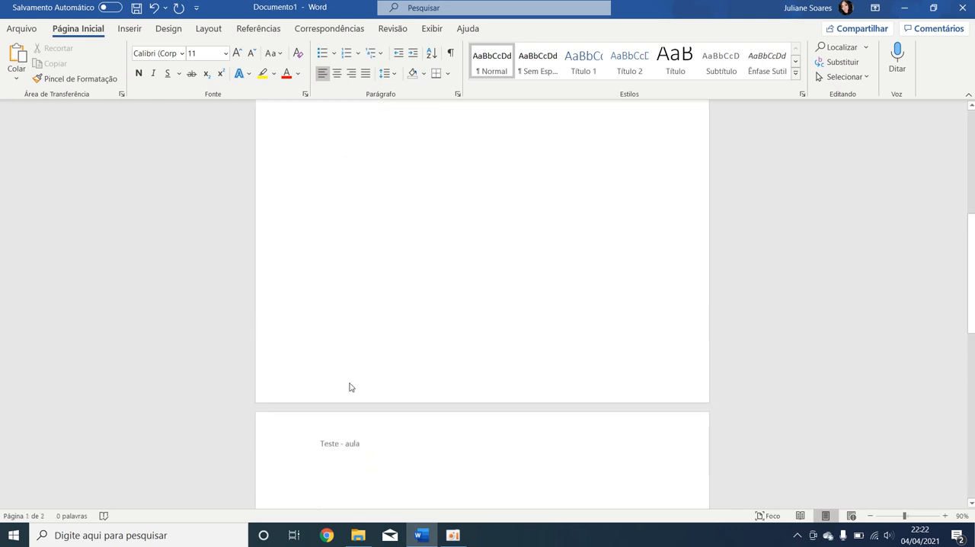
scroll(373, 320, "down", 2)
scroll(380, 305, "up", 6)
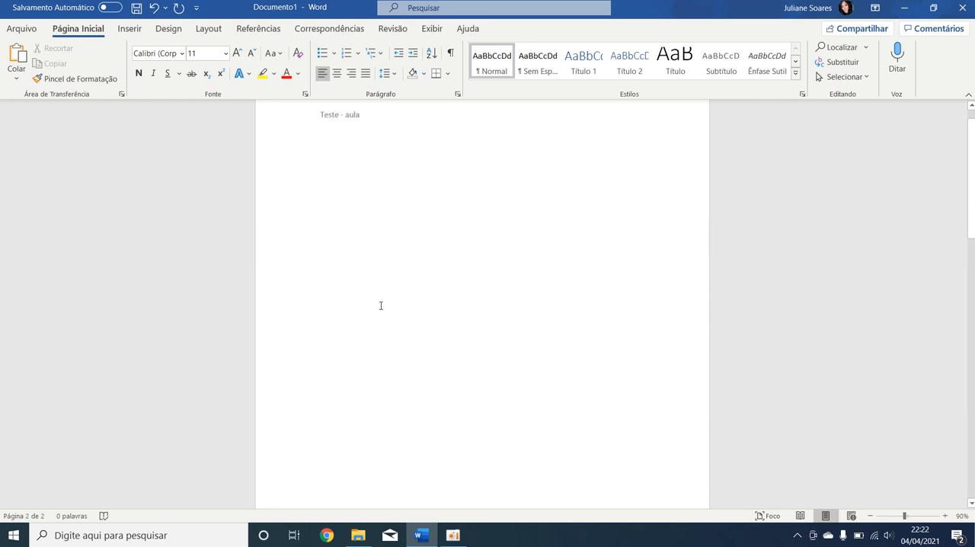
scroll(374, 252, "down", 9)
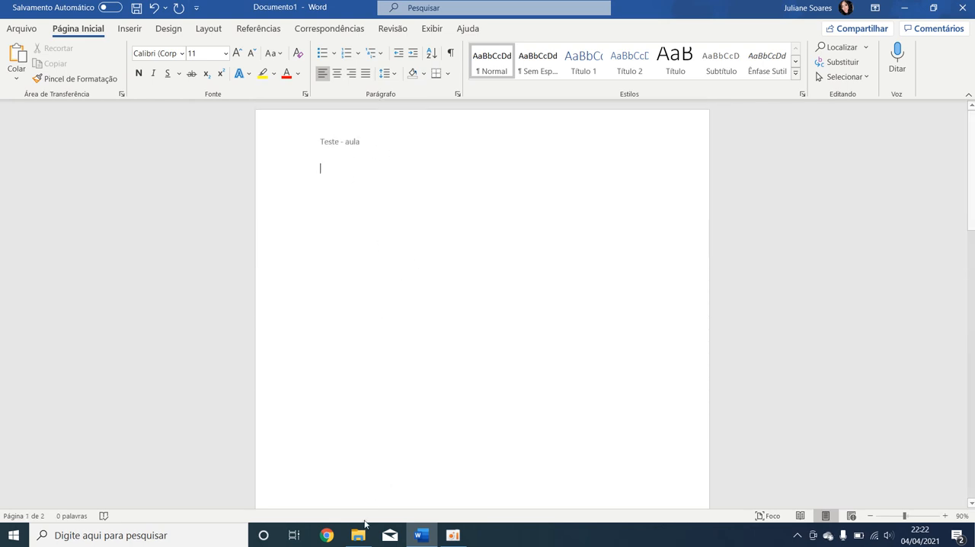
Insert a blank footer reading "Teste aula 1".
left_click(130, 28)
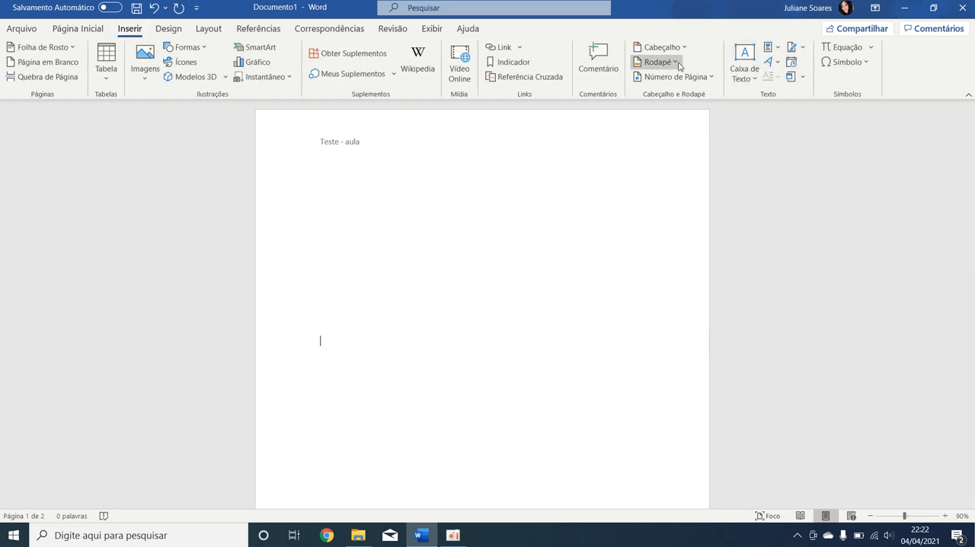
left_click(676, 64)
left_click(733, 124)
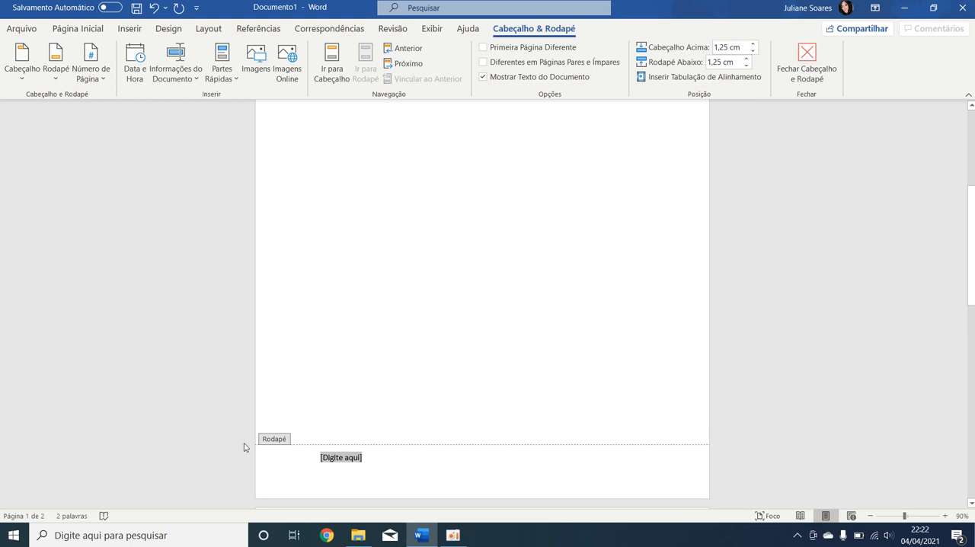
type("Teste aula 1")
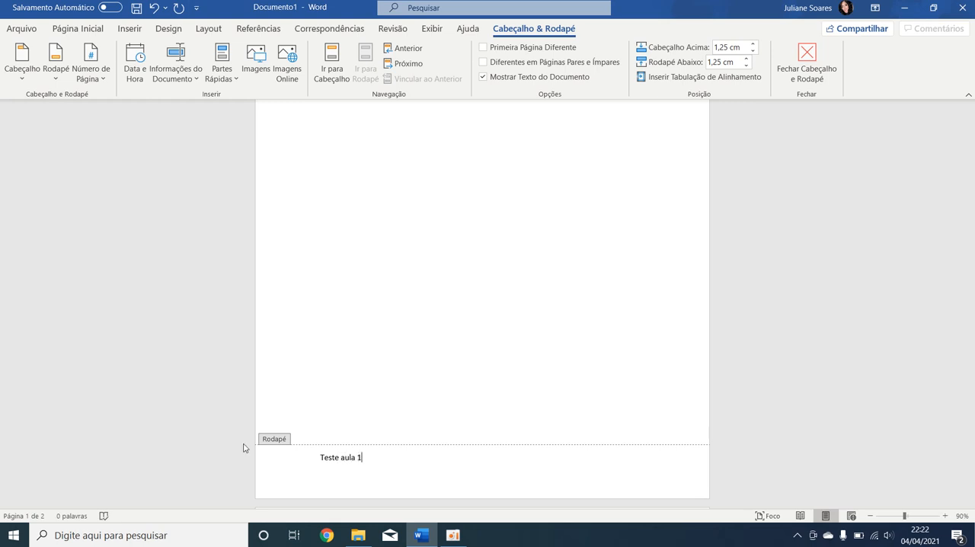
Reopen the footer, enable a different first page for headers and footers, and close the footer editing.
scroll(484, 351, "up", 6)
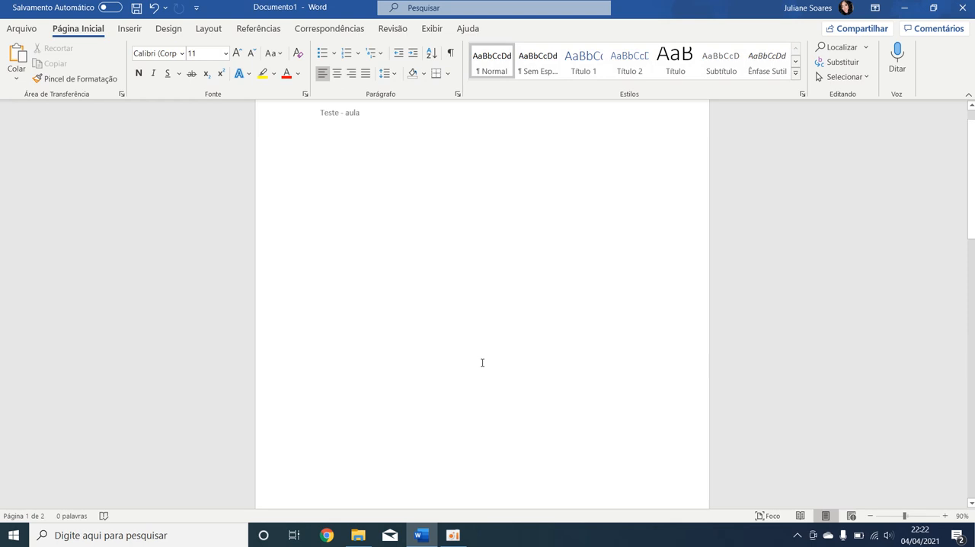
scroll(475, 373, "down", 12)
scroll(470, 379, "up", 6)
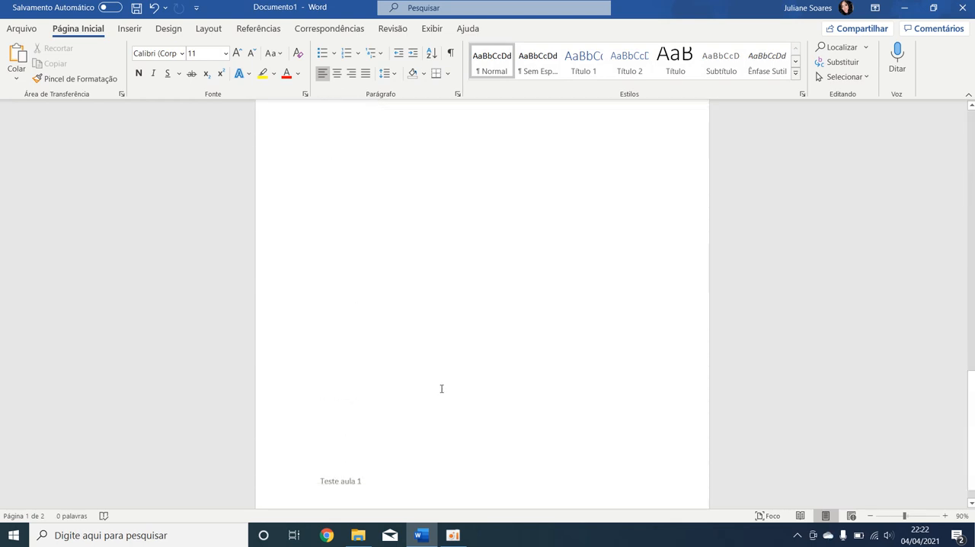
scroll(270, 455, "down", 1)
scroll(425, 409, "up", 1)
scroll(546, 389, "down", 5)
scroll(444, 374, "up", 4)
double_click(408, 450)
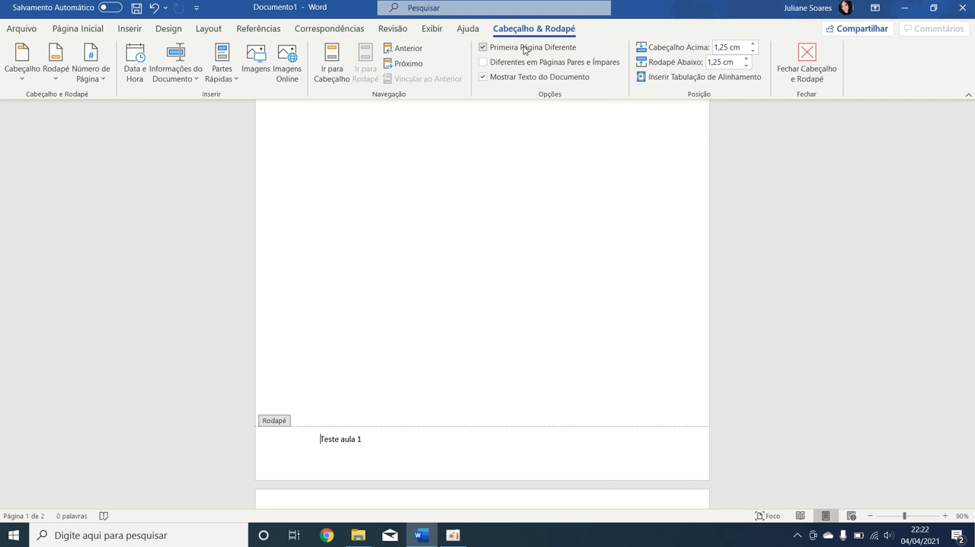
left_click(524, 48)
scroll(472, 379, "up", 10)
scroll(472, 378, "up", 1)
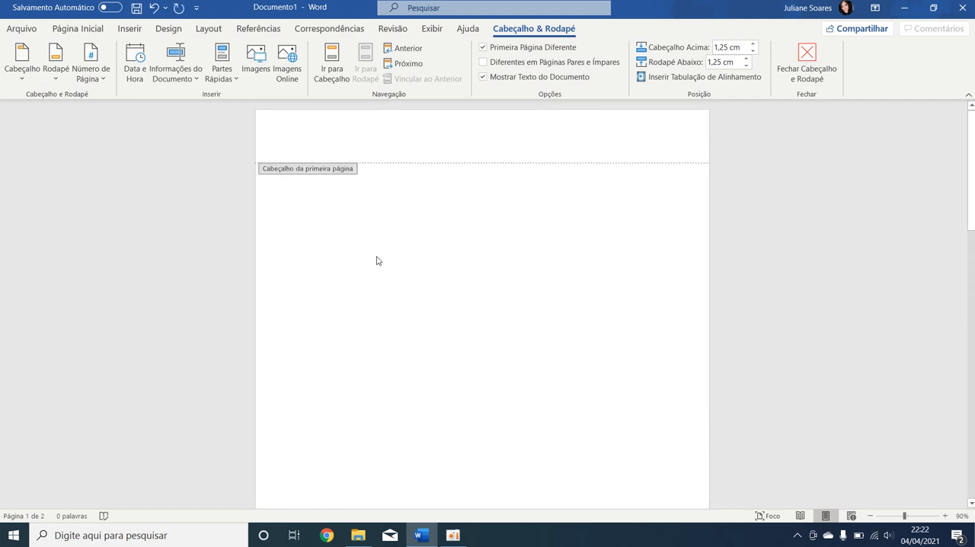
scroll(487, 169, "down", 15)
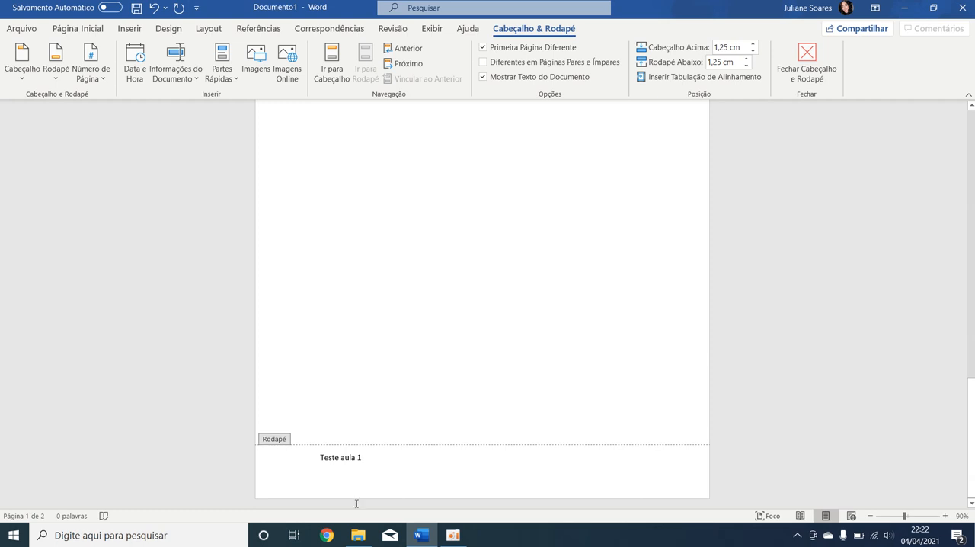
double_click(503, 311)
Scroll through both pages to compare their headers and footers.
scroll(485, 326, "up", 10)
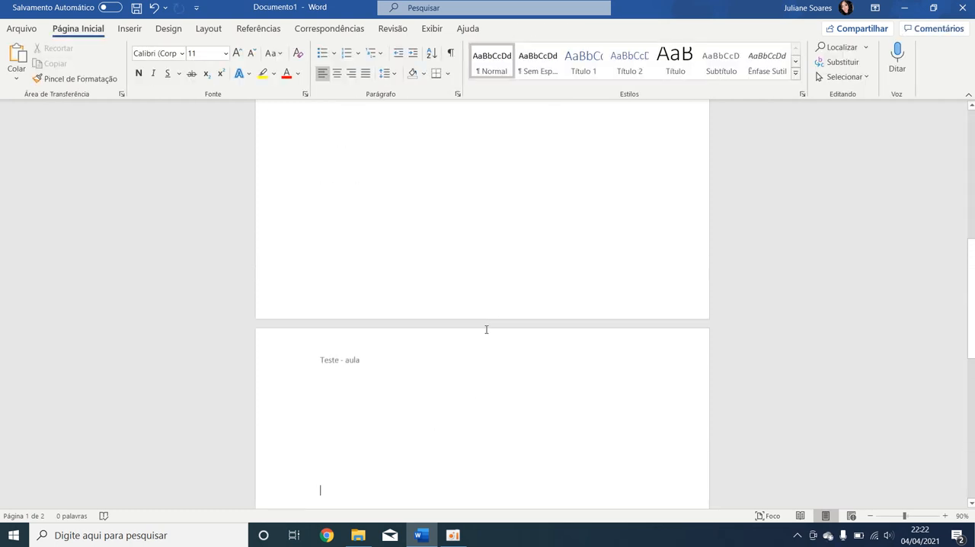
scroll(686, 249, "down", 1)
left_click(469, 263)
scroll(457, 297, "down", 10)
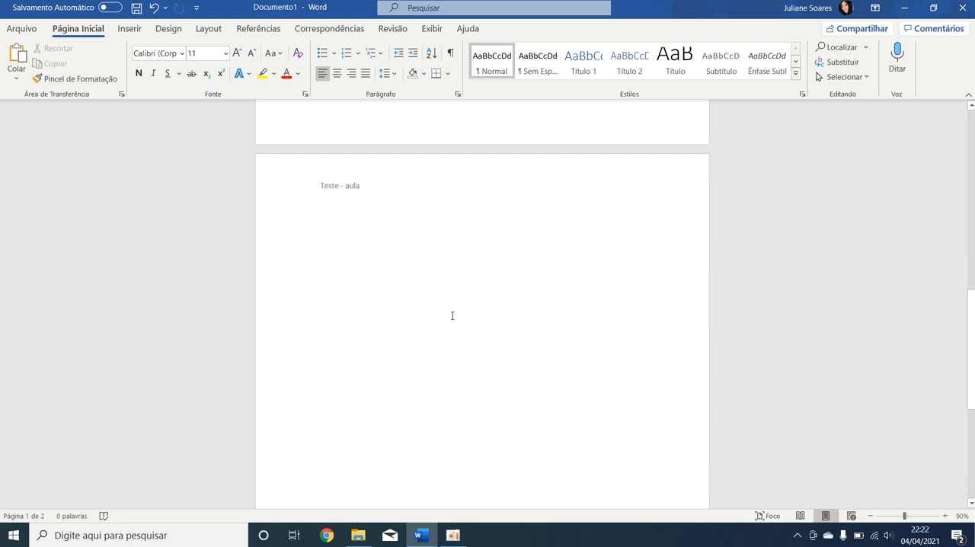
scroll(457, 259, "down", 1)
scroll(377, 158, "up", 1)
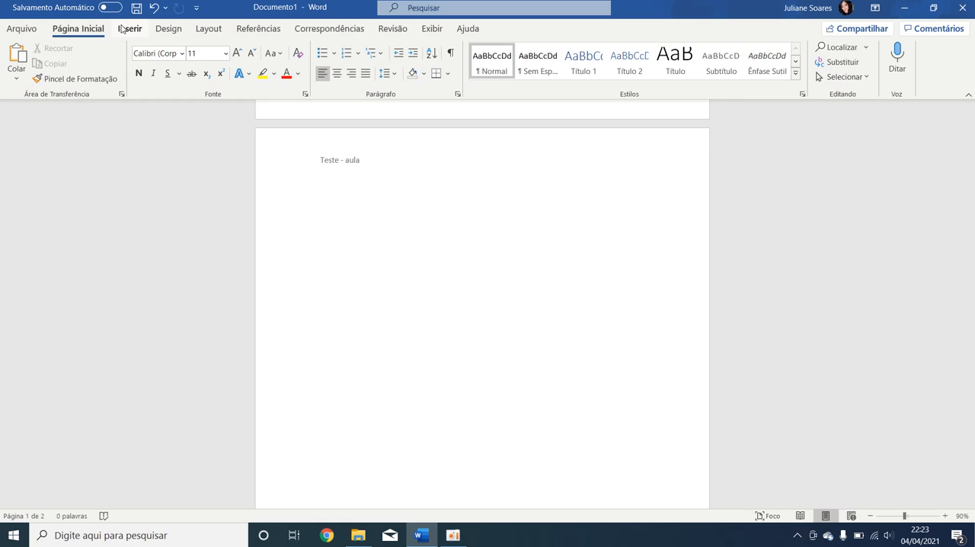
Open the second page's header for editing and insert a plain page number at the bottom right of the page (Número sem Formatação 3).
left_click(120, 28)
double_click(356, 160)
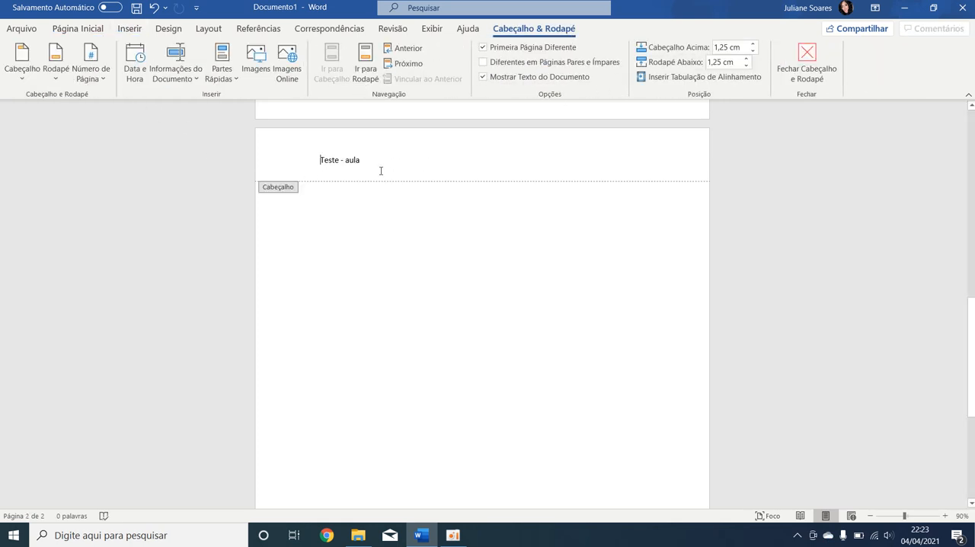
scroll(404, 183, "down", 1)
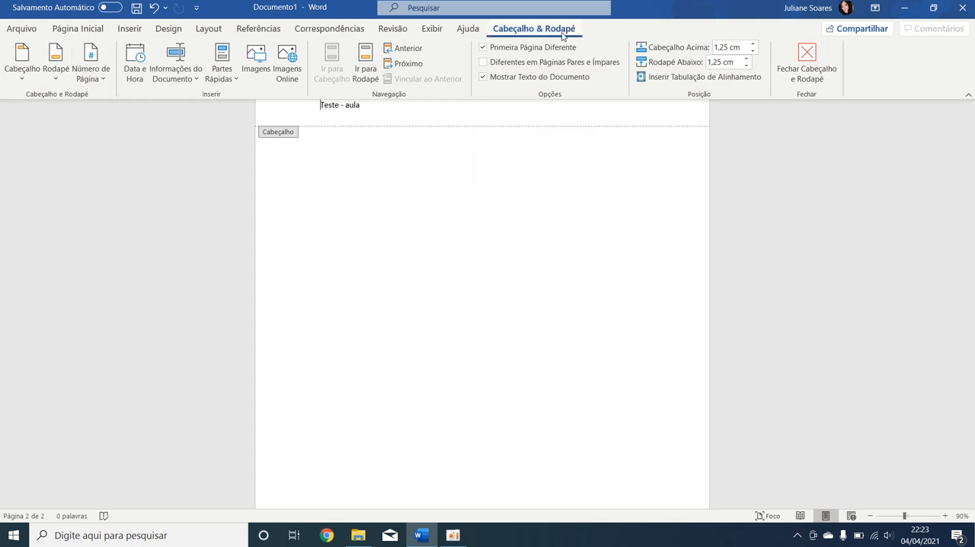
left_click(103, 79)
mouse_move(140, 99)
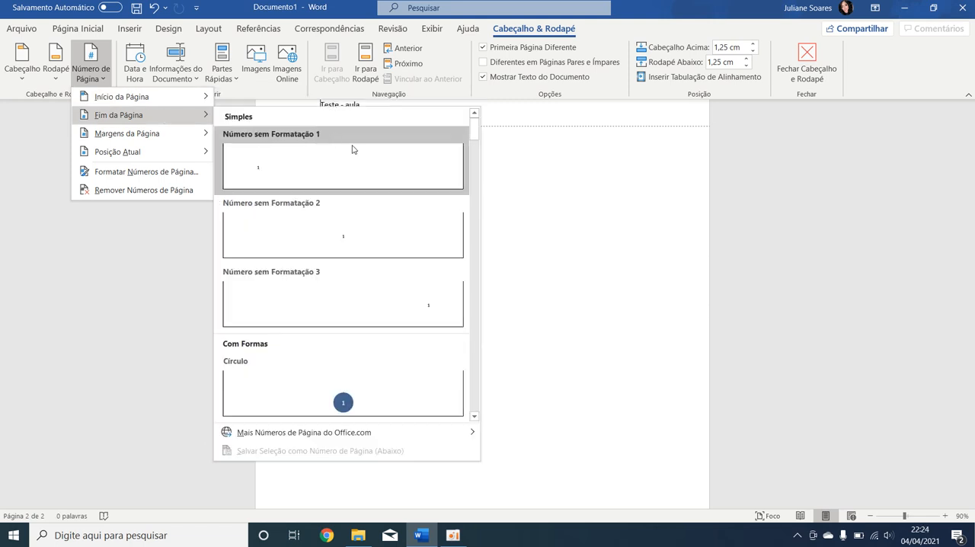
left_click(423, 308)
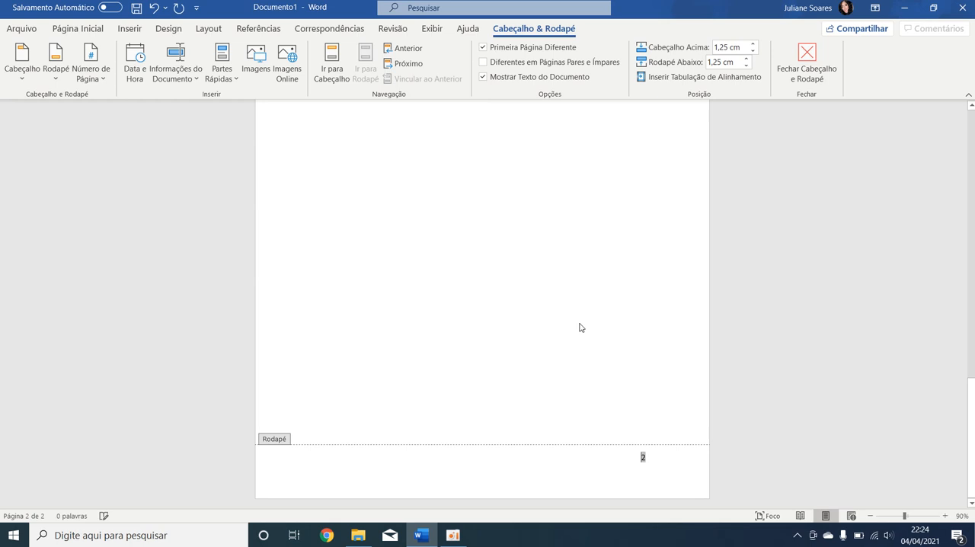
Close header and footer editing and return to the document body.
scroll(691, 318, "up", 10)
scroll(691, 317, "up", 3)
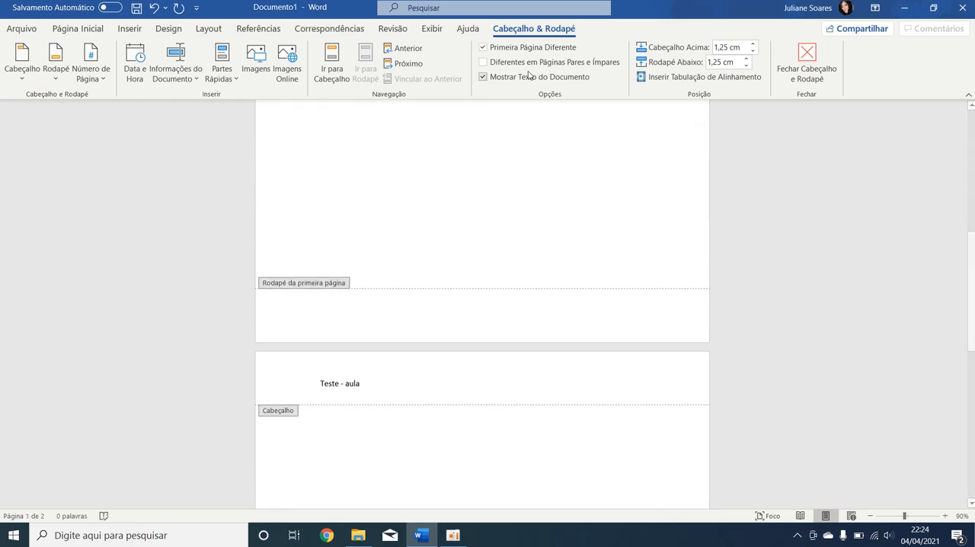
scroll(588, 251, "up", 5)
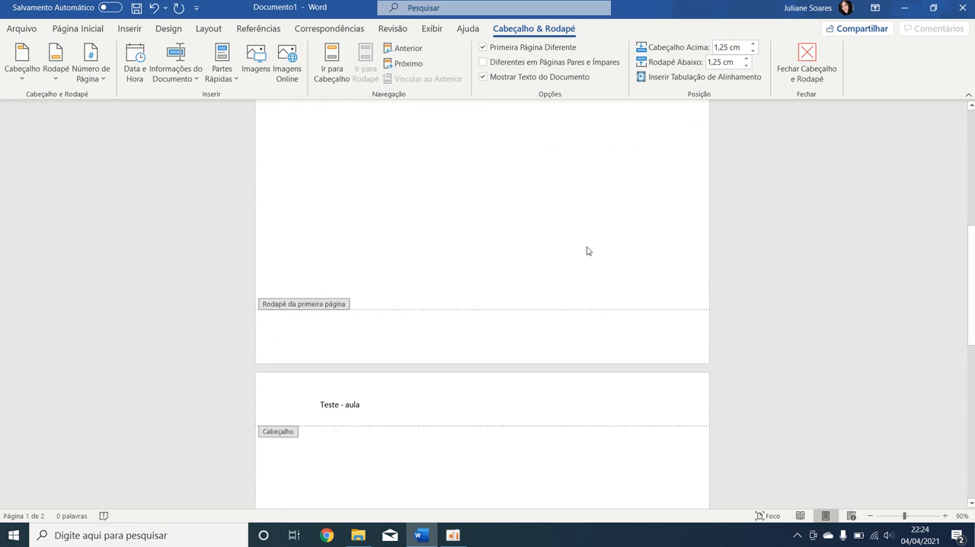
scroll(528, 266, "up", 2)
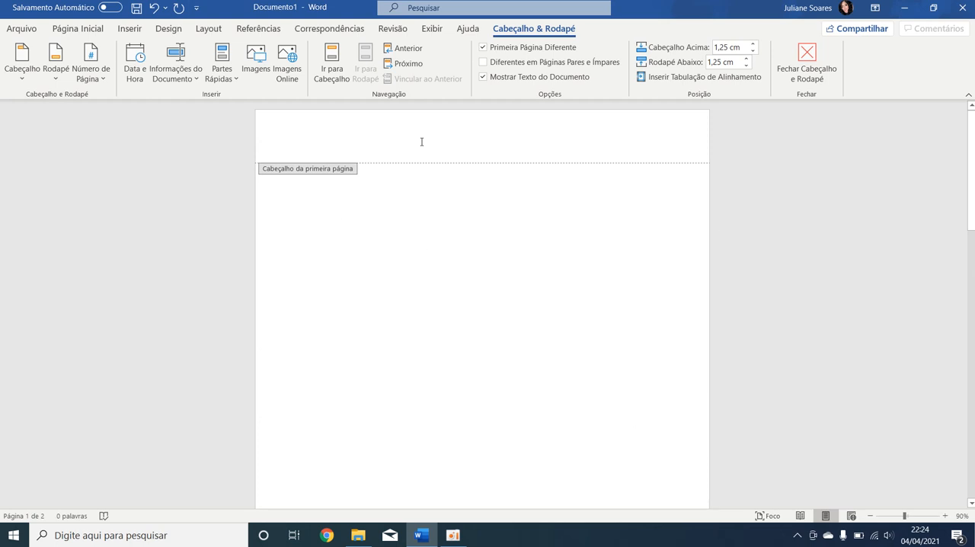
scroll(542, 313, "down", 3)
scroll(614, 309, "down", 9)
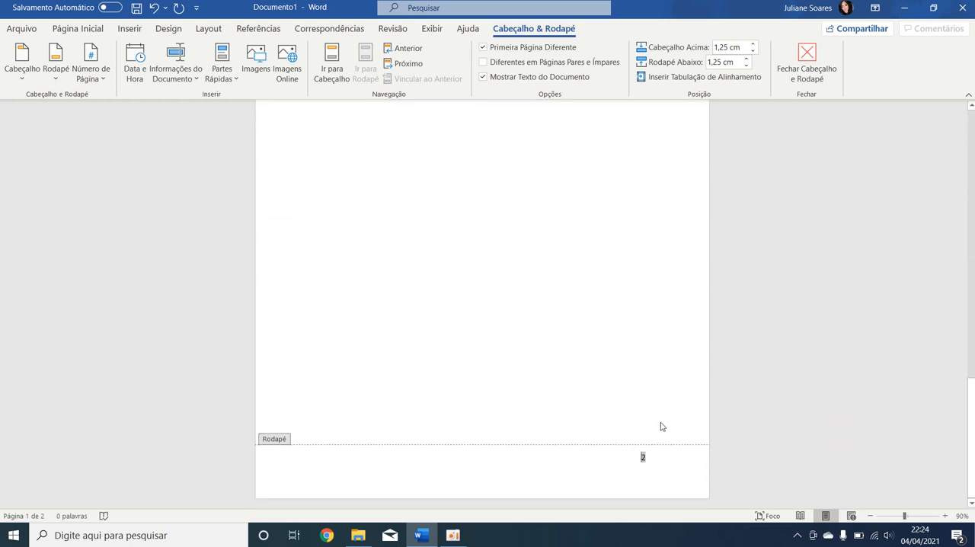
double_click(638, 387)
Scroll through both pages to compare their headers and page-number footers.
scroll(685, 439, "down", 2)
scroll(675, 435, "up", 11)
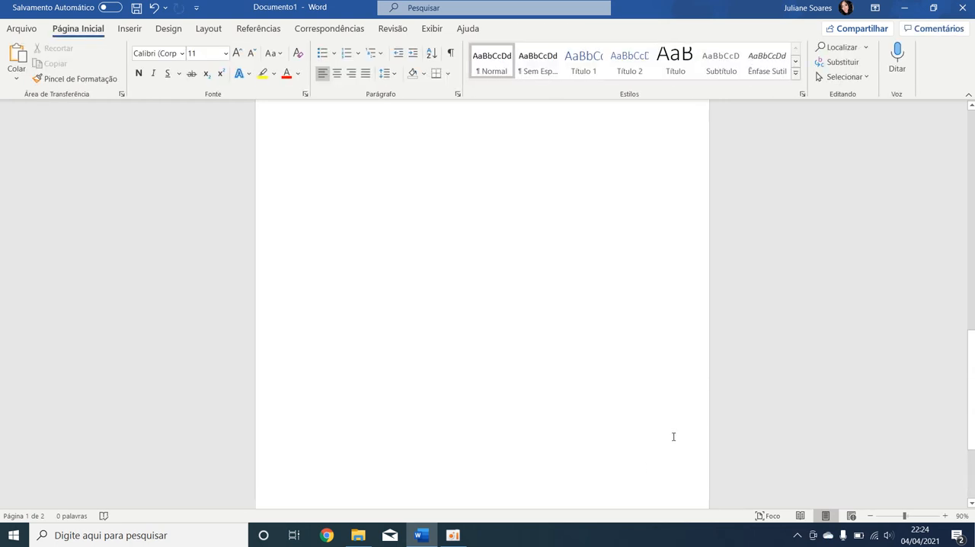
scroll(533, 287, "down", 6)
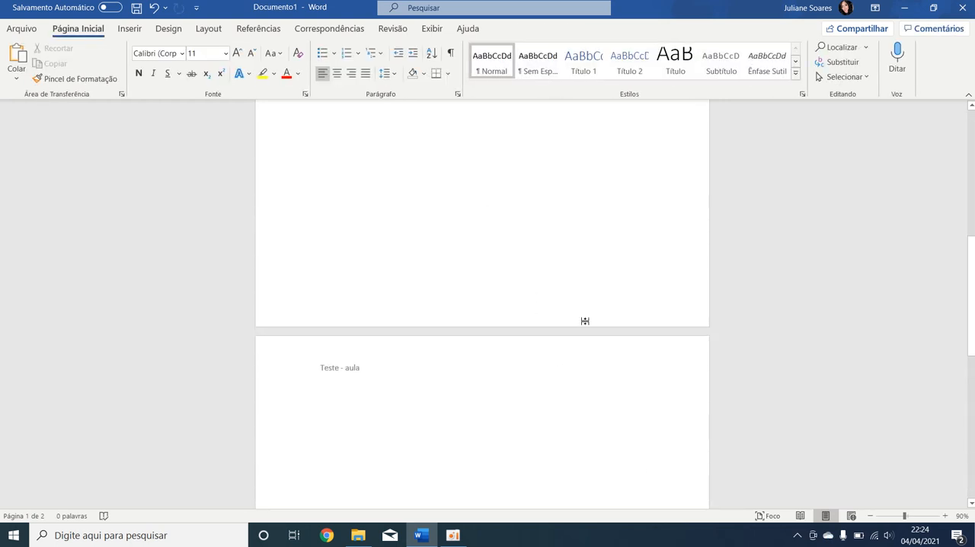
scroll(594, 415, "up", 8)
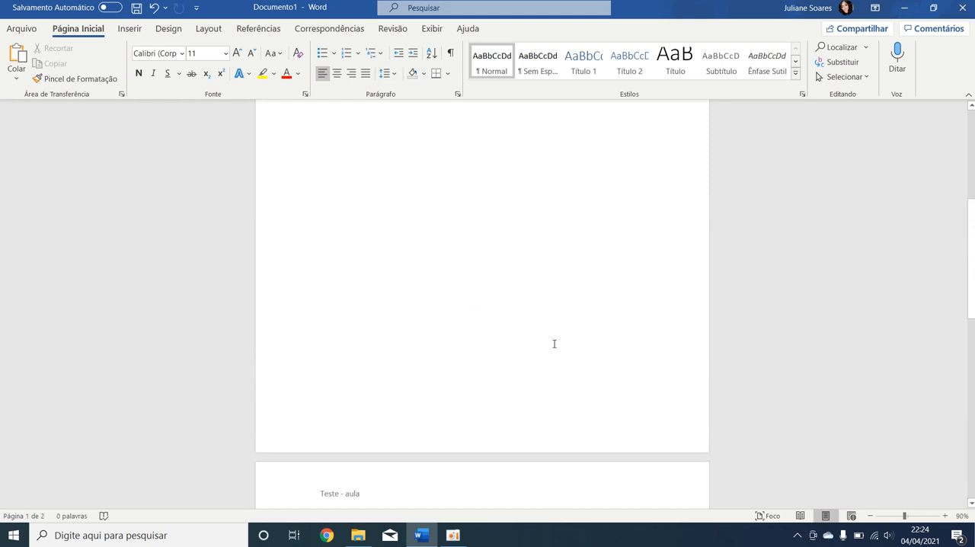
scroll(556, 335, "down", 4)
scroll(621, 265, "down", 7)
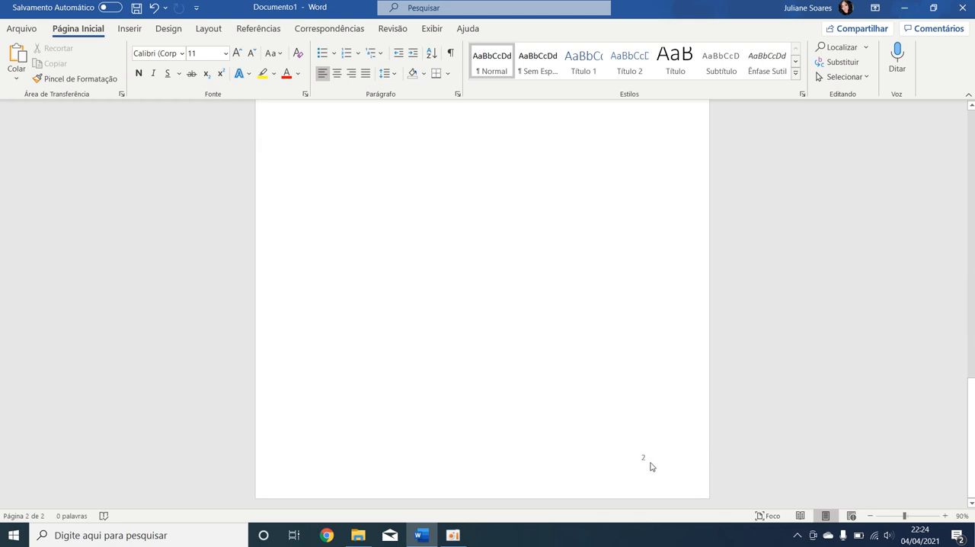
scroll(617, 396, "up", 7)
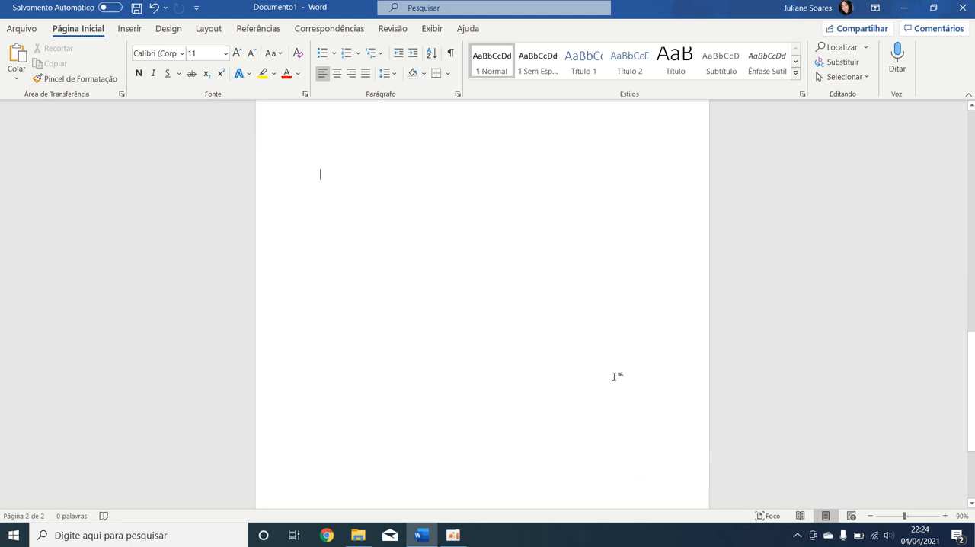
scroll(488, 312, "down", 5)
scroll(457, 282, "up", 3)
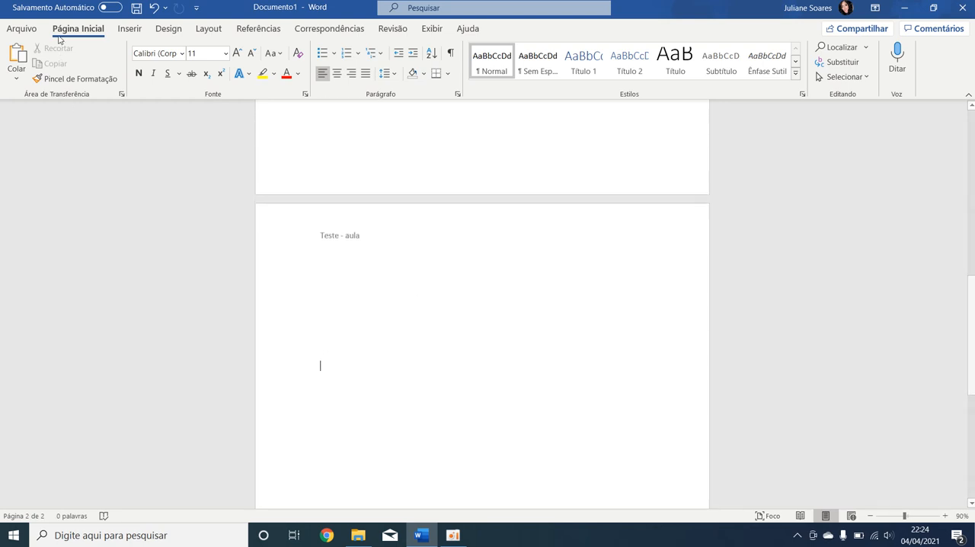
left_click(129, 31)
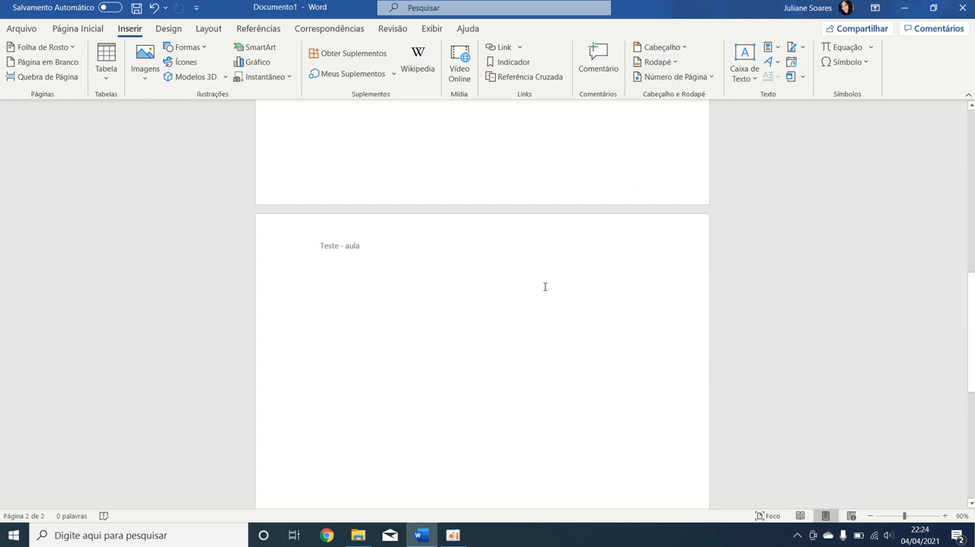
scroll(556, 274, "up", 12)
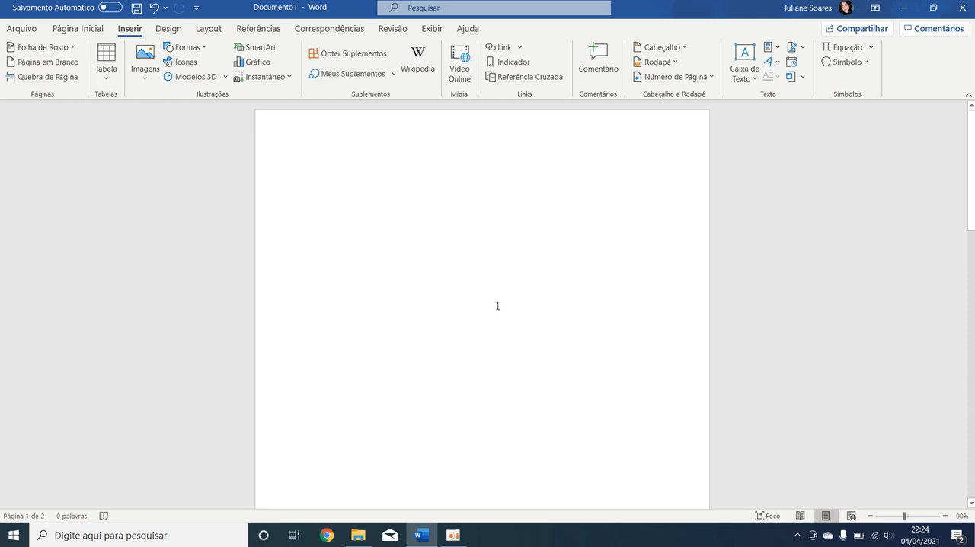
scroll(498, 305, "down", 12)
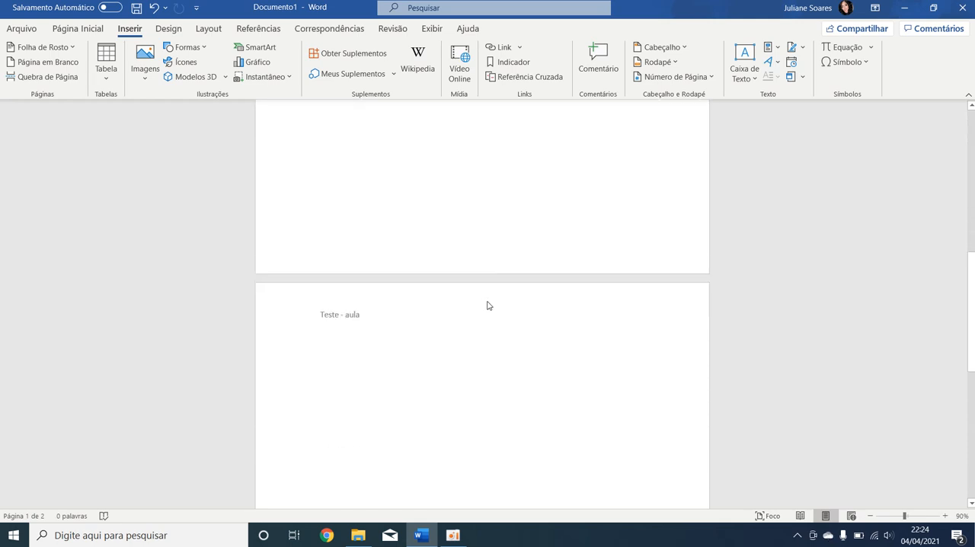